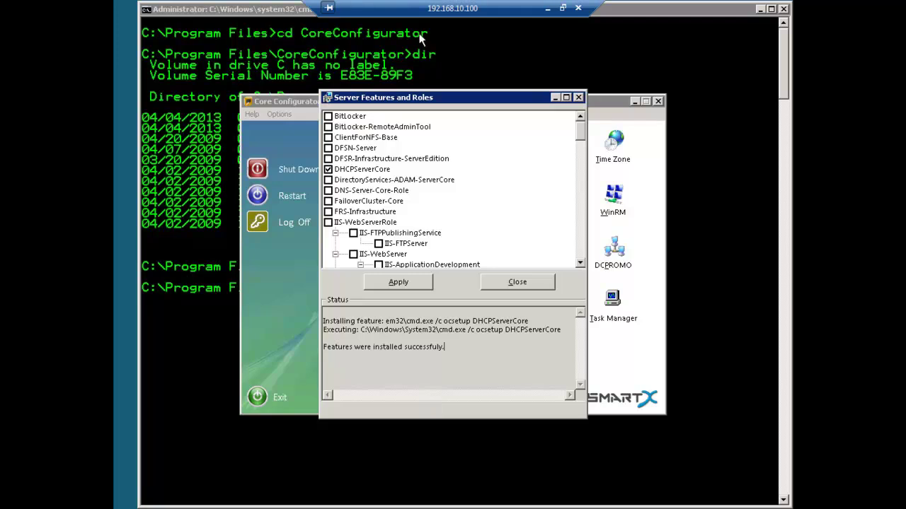
# Minimize the Windows Server 2008 Core full-screen session to reveal the host desktop.
pyautogui.click(551, 9)
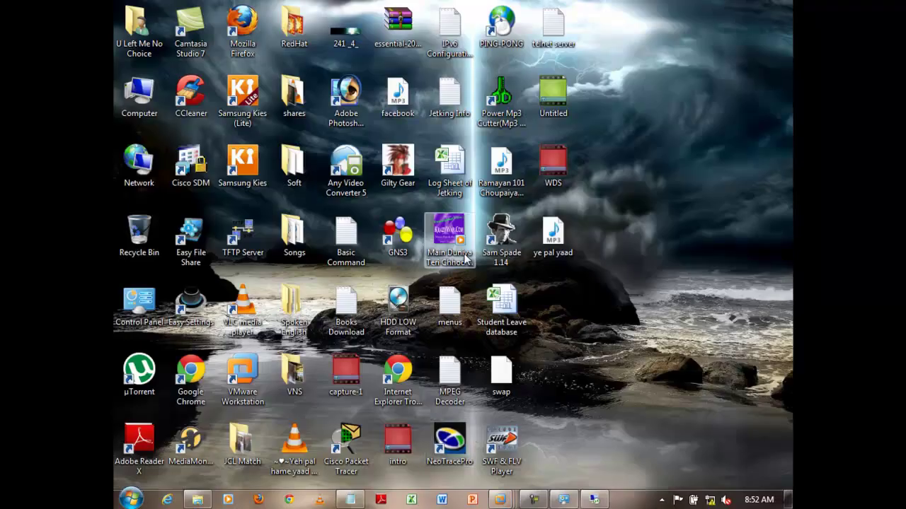
pyautogui.moveTo(502, 501)
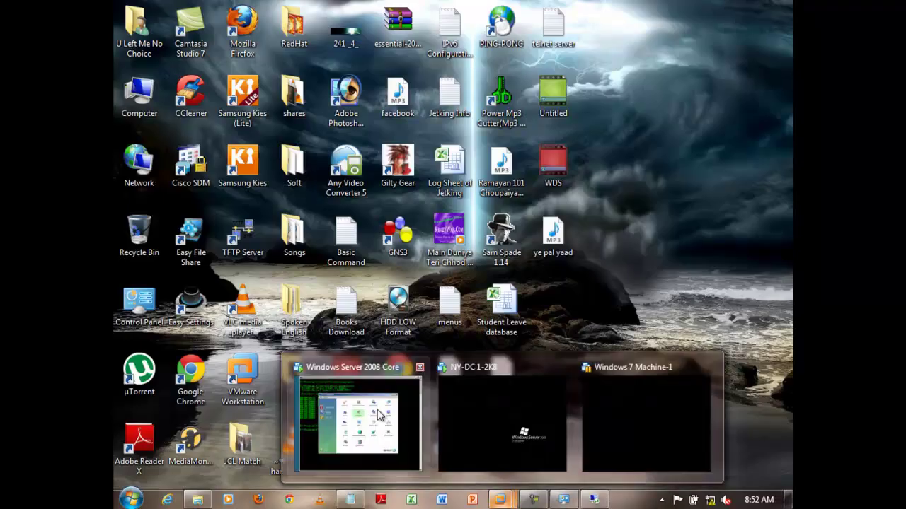
pyautogui.click(376, 409)
pyautogui.moveTo(519, 4)
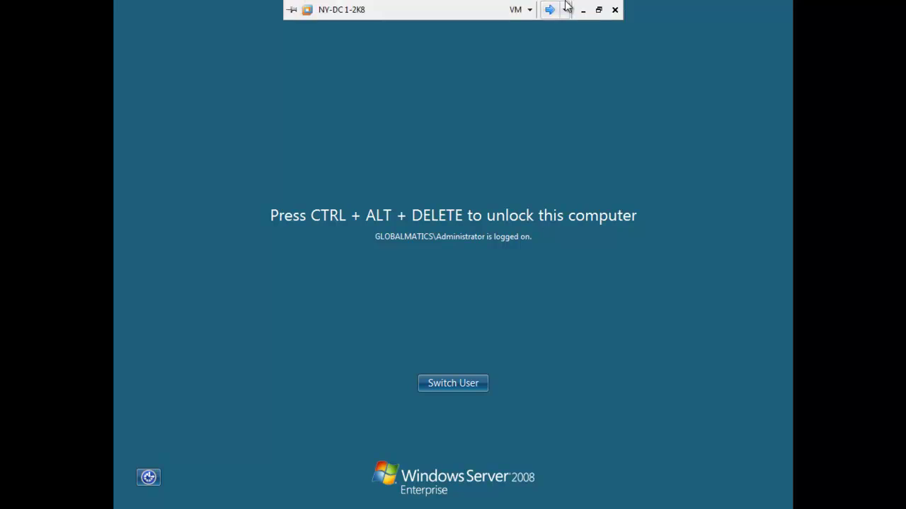
pyautogui.click(584, 9)
# Open Computer maximized, browse the Bay Of Software (I:) drive, then return to the drive list.
pyautogui.doubleClick(139, 94)
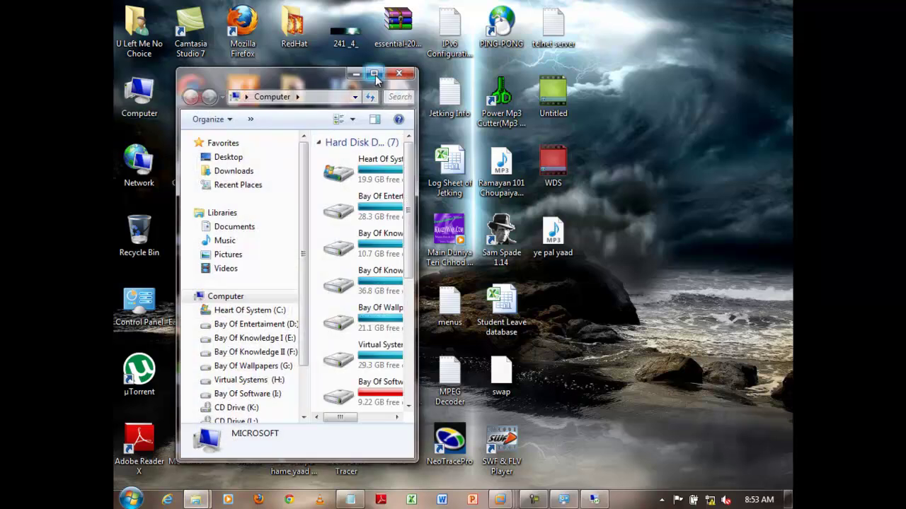
pyautogui.click(373, 72)
pyautogui.doubleClick(389, 179)
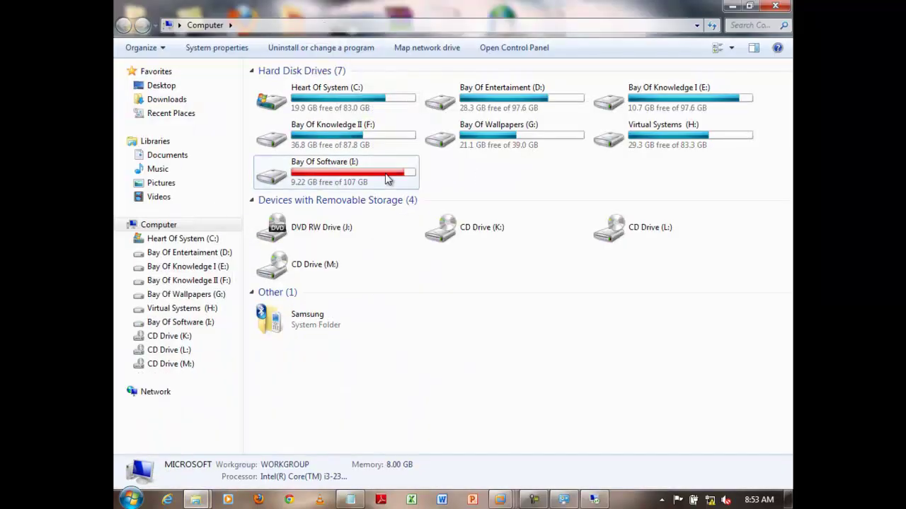
pyautogui.click(379, 216)
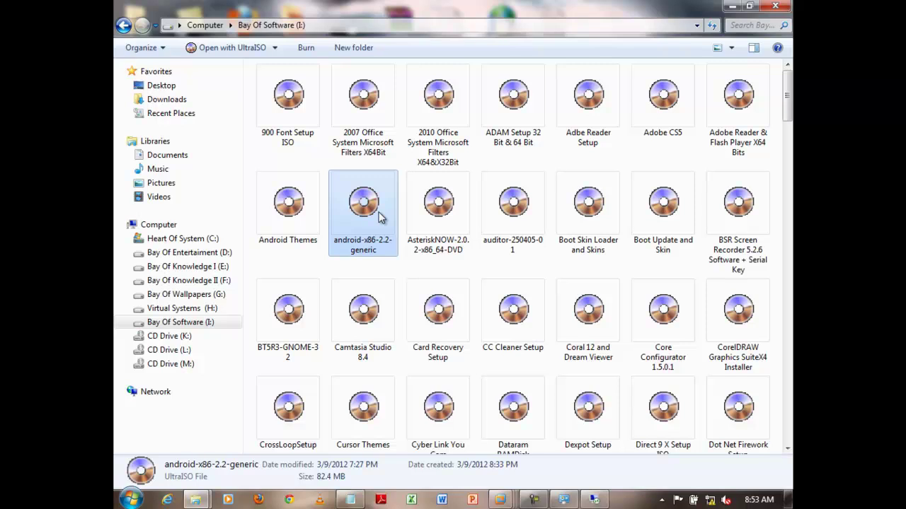
pyautogui.press('r')
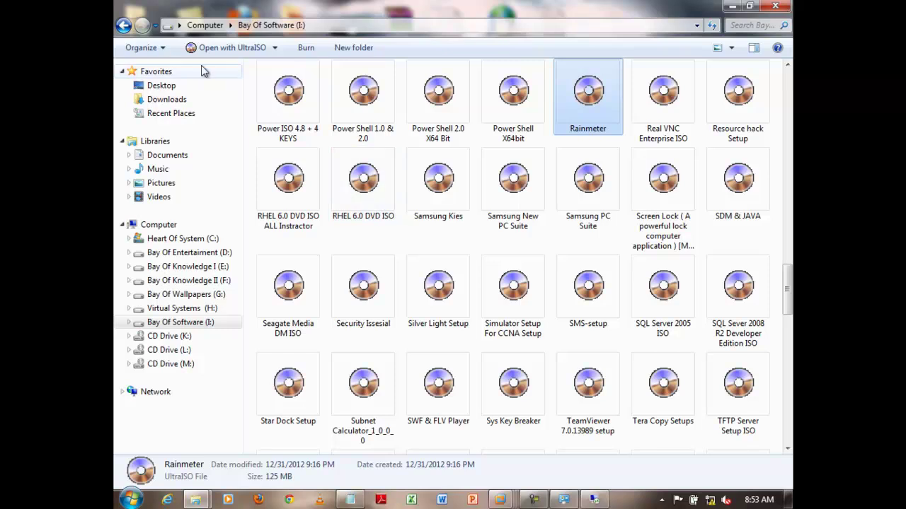
pyautogui.click(123, 25)
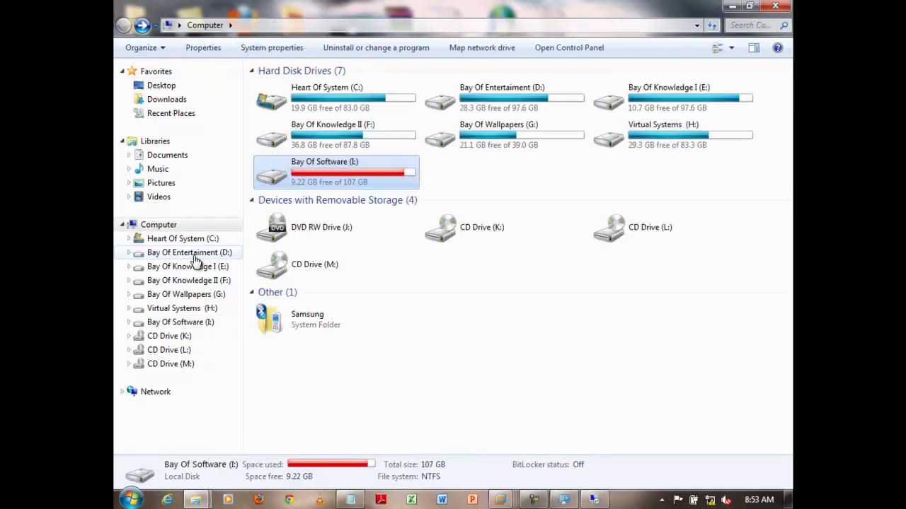
# Locate RSAT_6.1_x86 in E: > MCITP Cource Kits > MCITP Tools Kits > RSAT, then minimize Explorer.
pyautogui.click(201, 270)
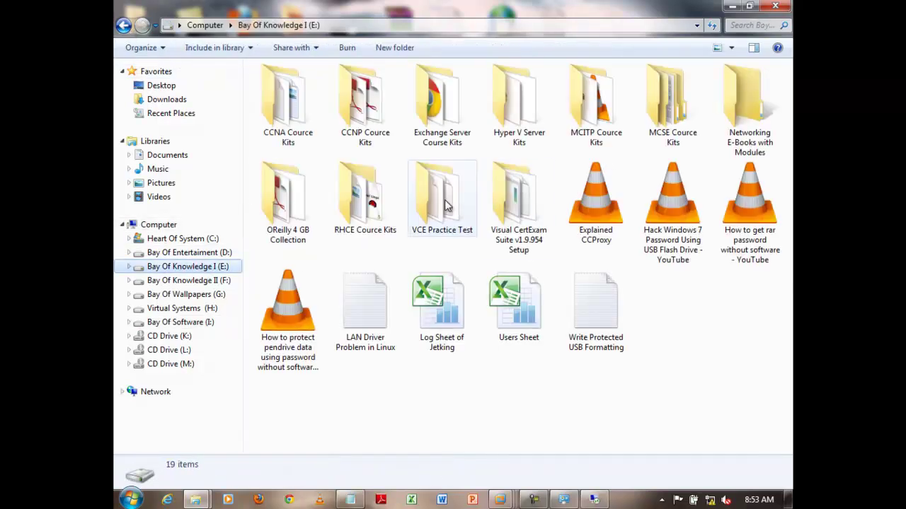
pyautogui.doubleClick(595, 126)
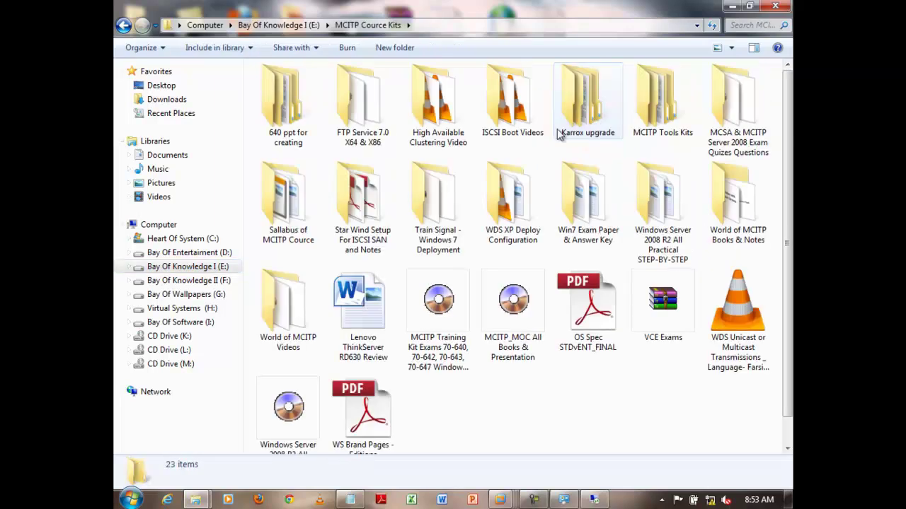
pyautogui.click(672, 125)
pyautogui.doubleClick(672, 124)
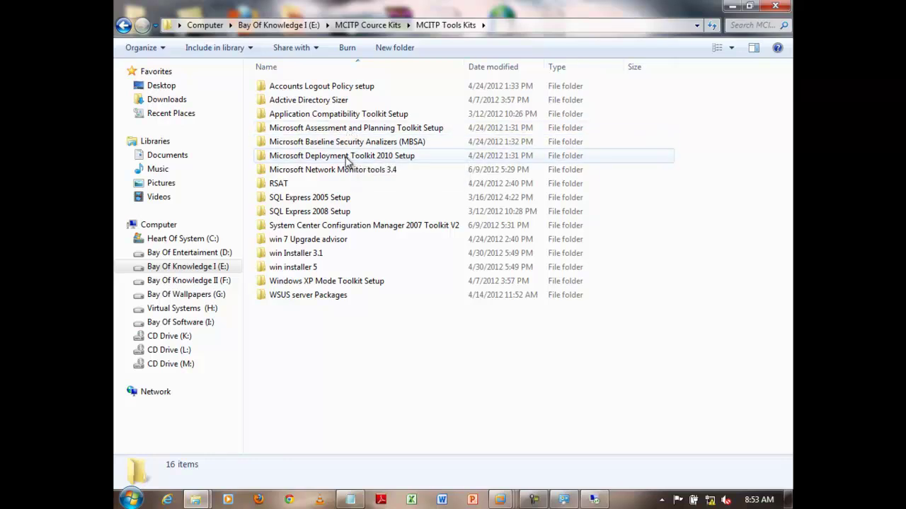
pyautogui.click(281, 185)
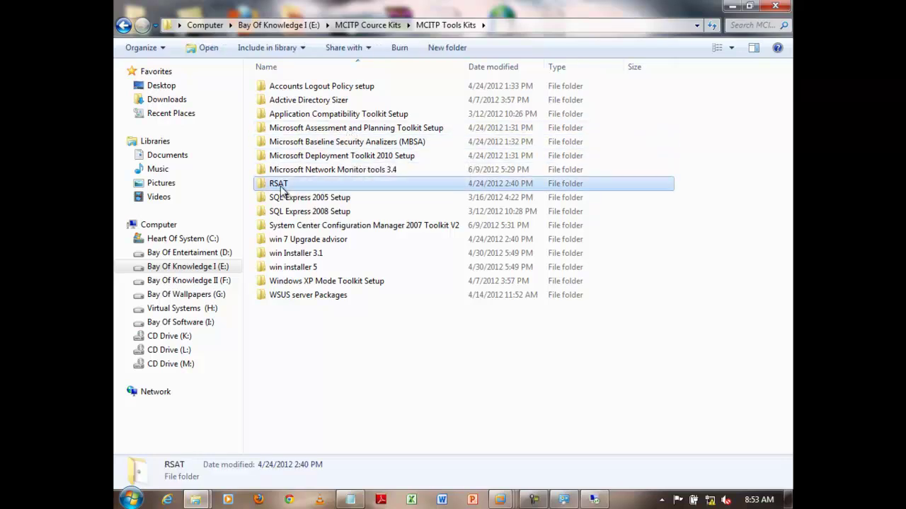
pyautogui.doubleClick(281, 186)
pyautogui.click(306, 86)
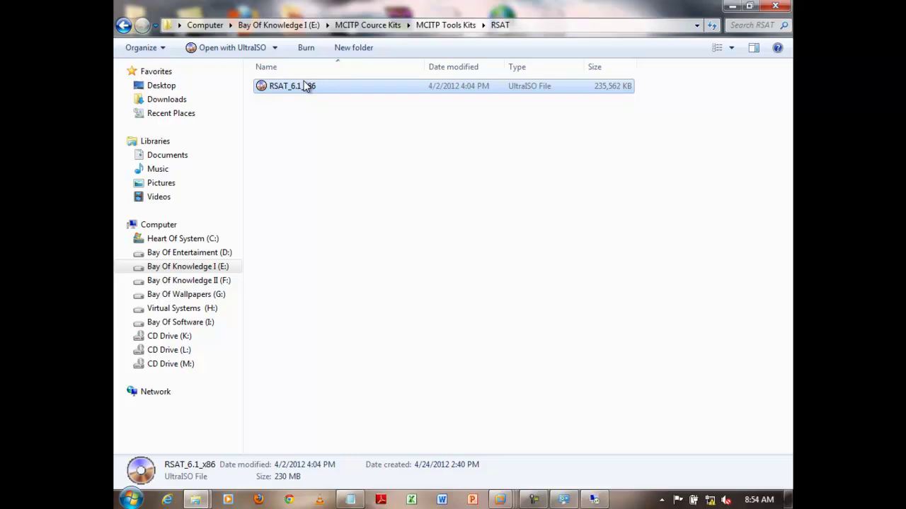
pyautogui.click(733, 6)
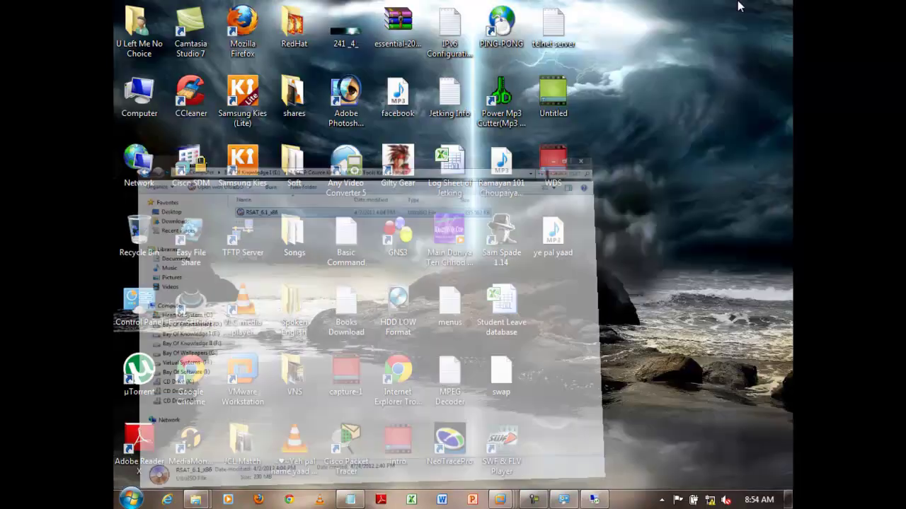
# Switch to the Windows Server 2008 Core VM and view its settings without changing anything.
pyautogui.moveTo(504, 499)
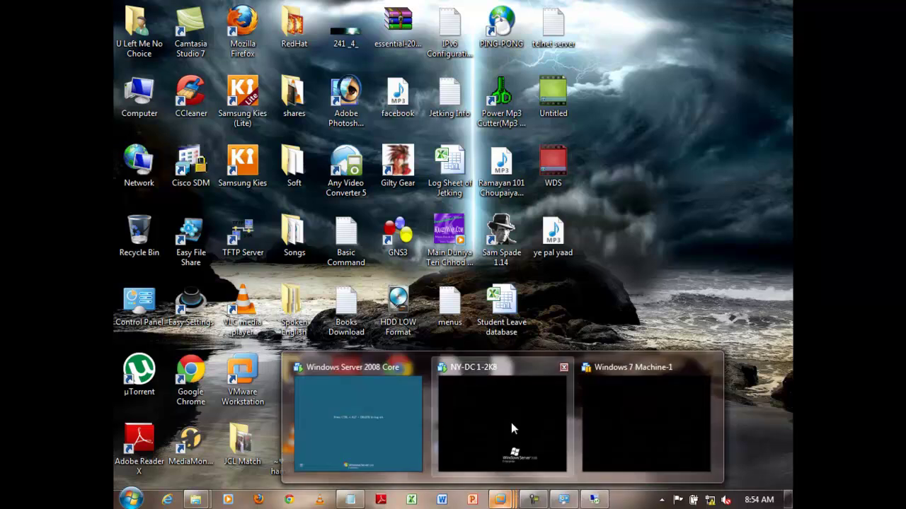
pyautogui.click(512, 428)
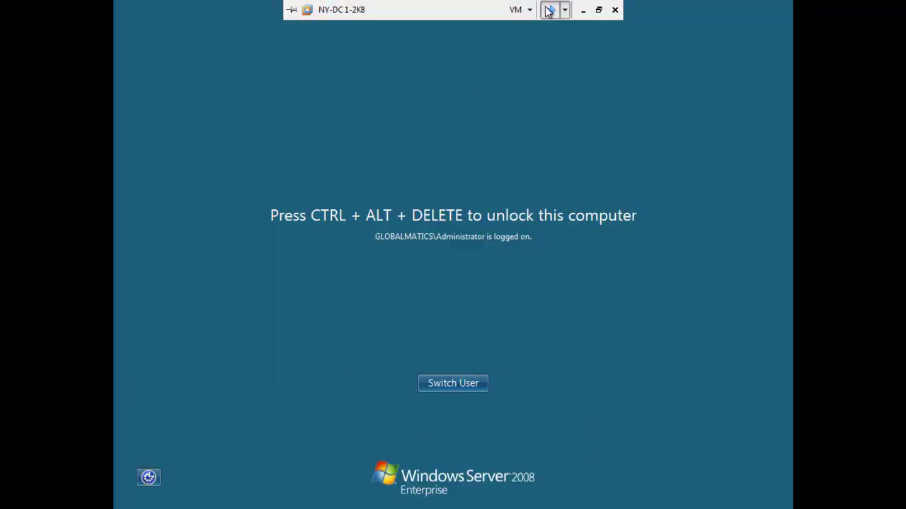
pyautogui.click(548, 10)
pyautogui.click(517, 10)
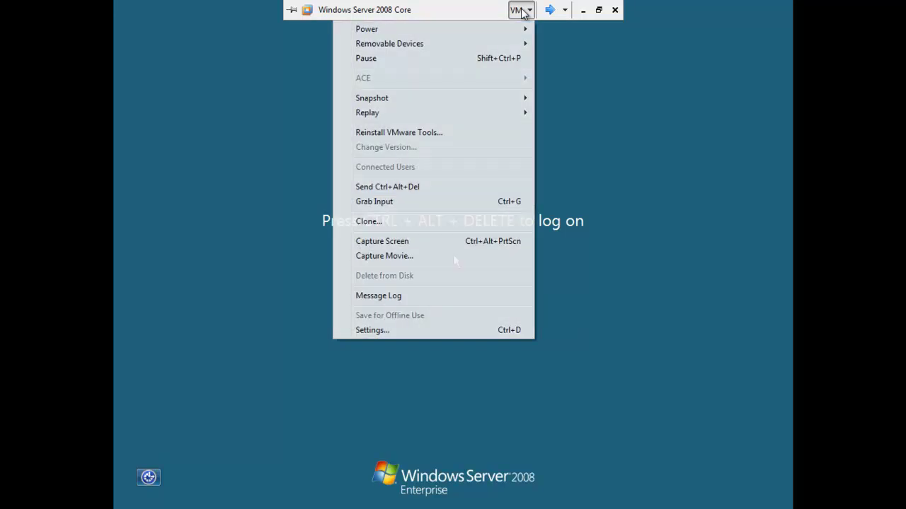
pyautogui.click(424, 332)
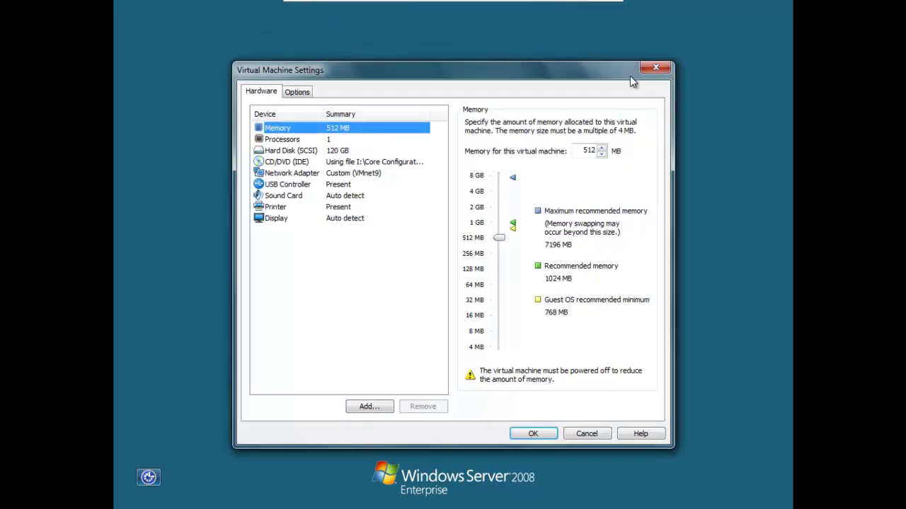
pyautogui.click(655, 68)
# Send Ctrl+Alt+Del and log on to the server with the administrator password.
pyautogui.moveTo(574, 1)
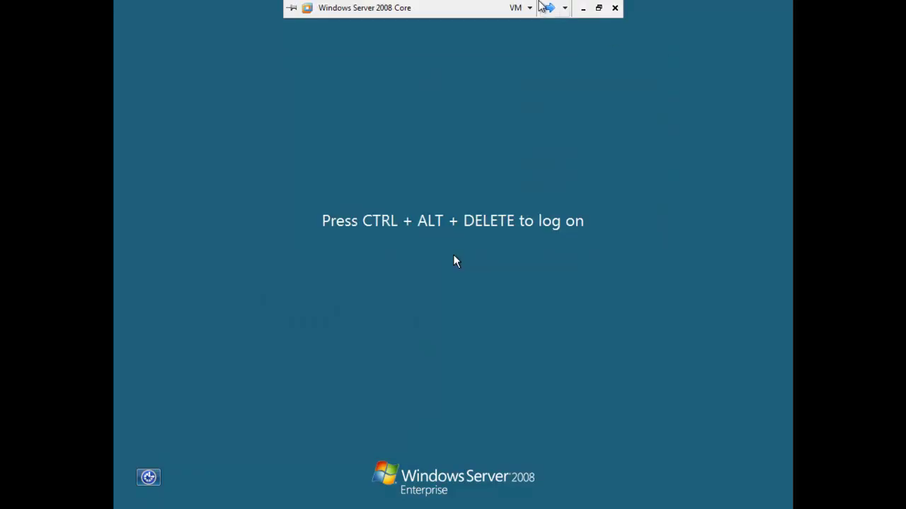
pyautogui.click(526, 9)
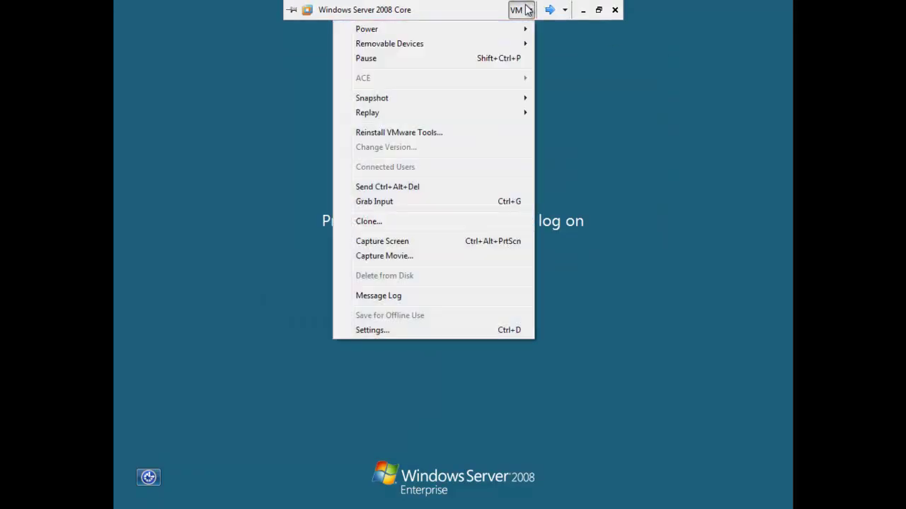
pyautogui.click(408, 188)
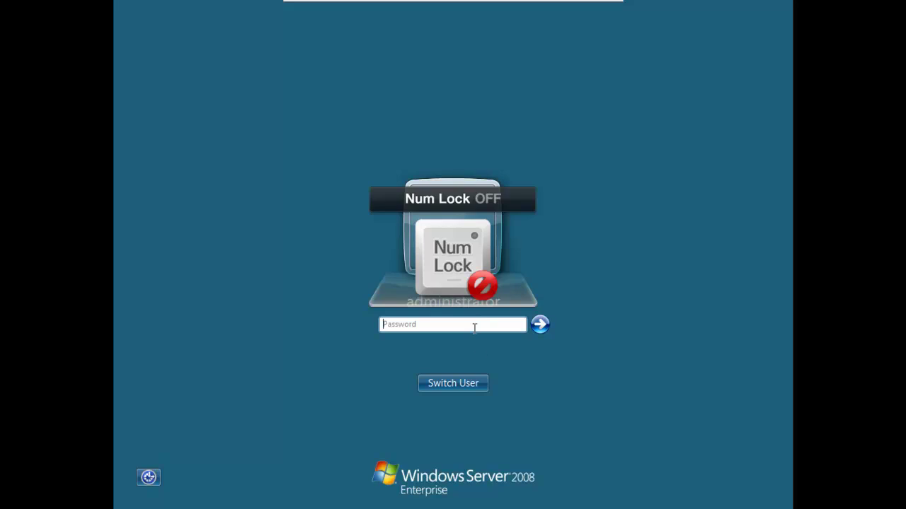
pyautogui.write('***')
pyautogui.press('BackSpace')
pyautogui.press('BackSpace')
pyautogui.press('BackSpace')
pyautogui.write('********')
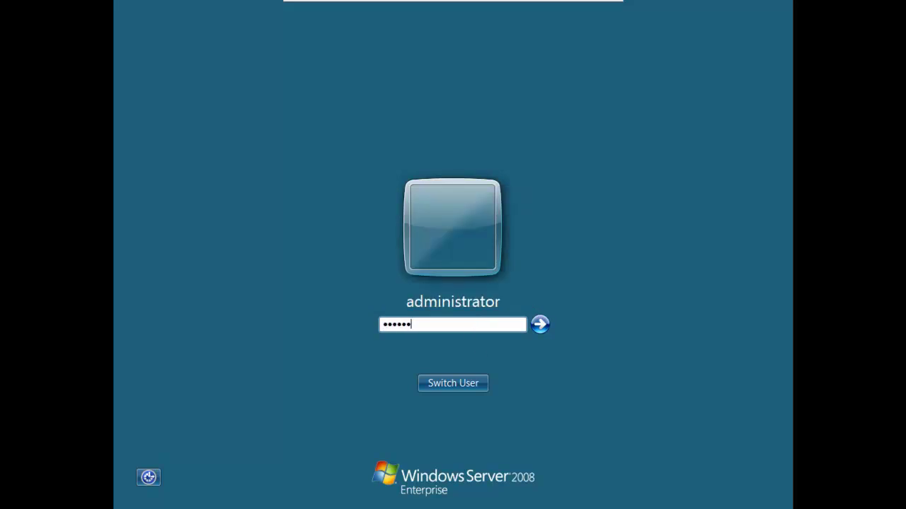
pyautogui.press('Return')
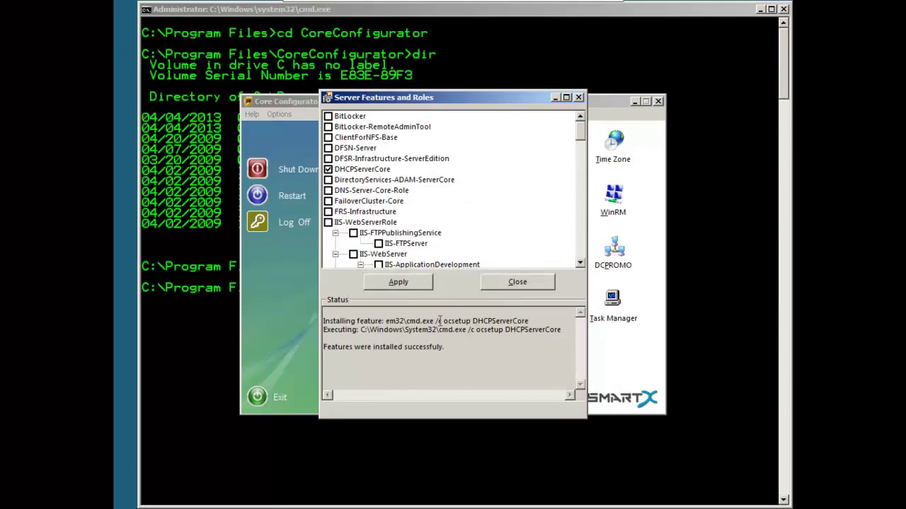
# Close Server Features and Roles, minimize Core Configurator, and leave the server's full-screen view.
pyautogui.click(522, 288)
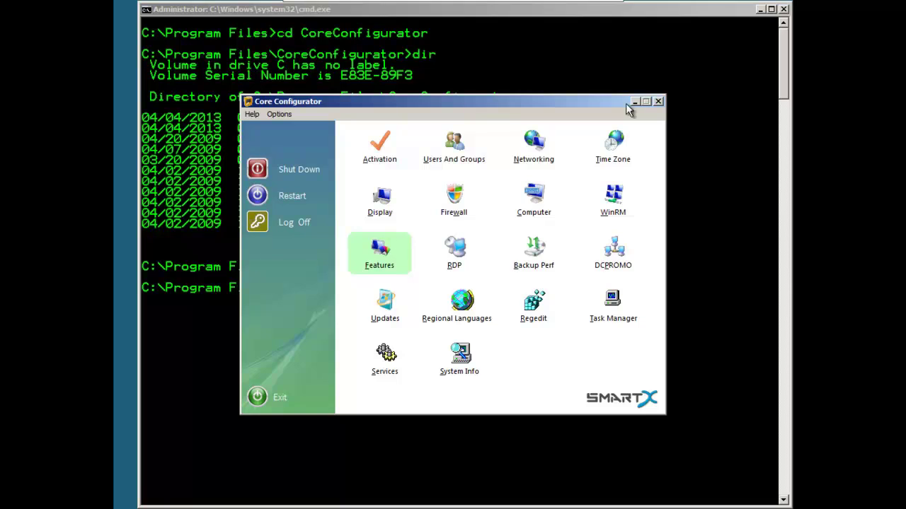
pyautogui.click(634, 103)
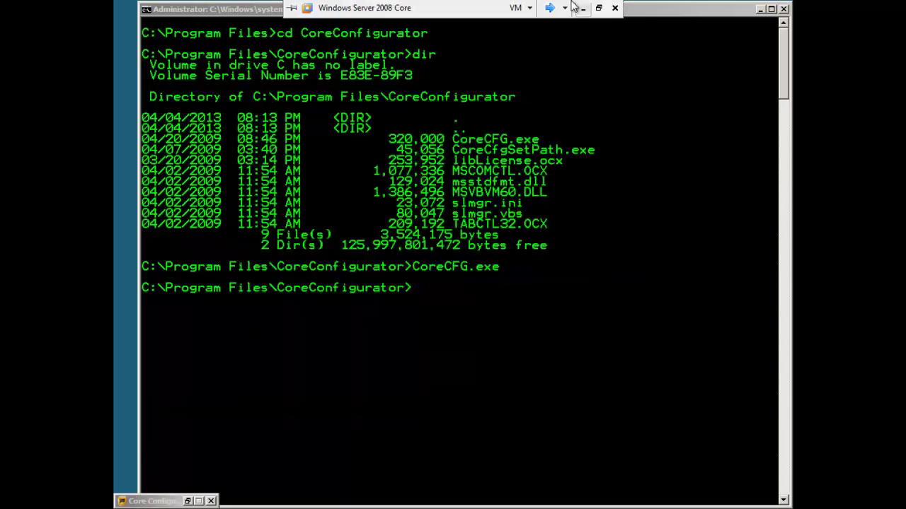
pyautogui.click(599, 10)
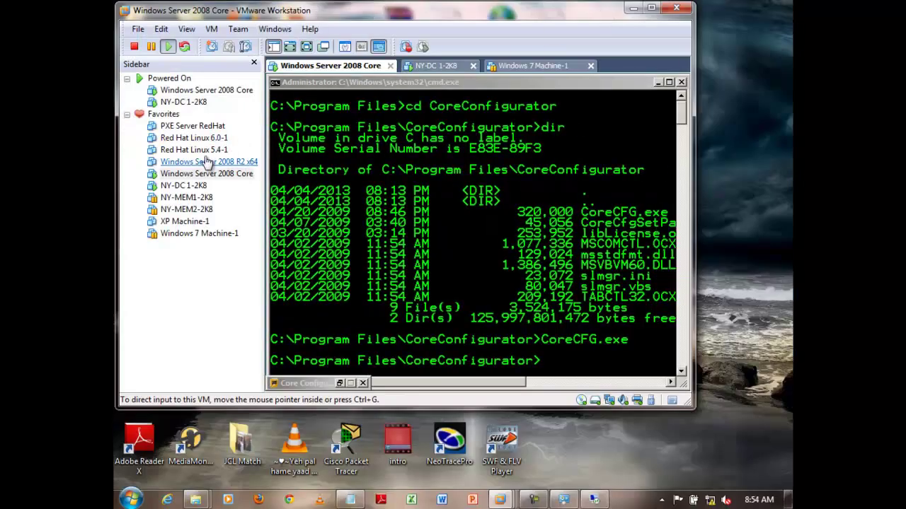
# Resume Windows 7 Machine-1 in full screen and open its Virtual Machine Settings.
pyautogui.click(190, 235)
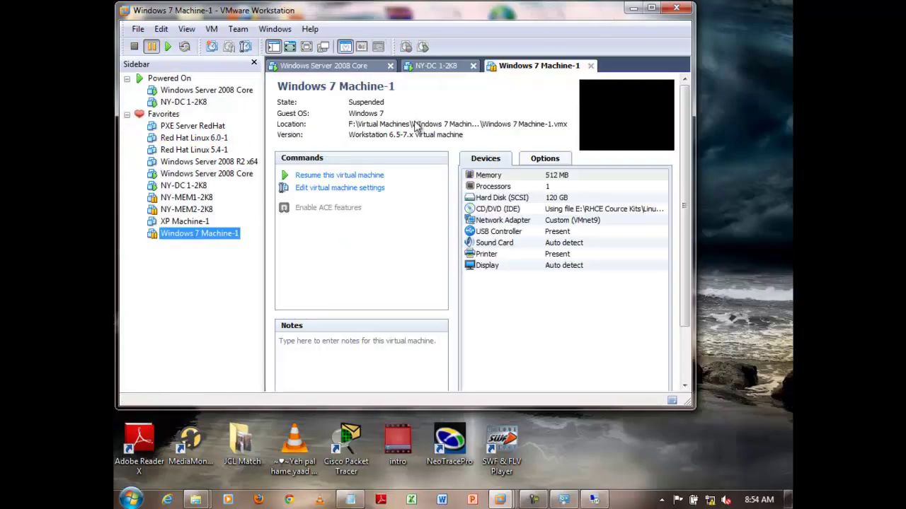
pyautogui.click(358, 176)
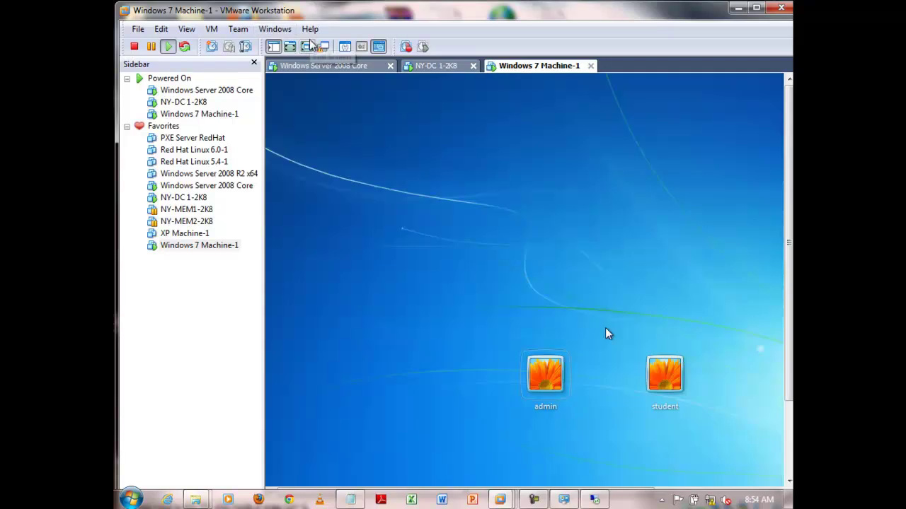
pyautogui.click(308, 46)
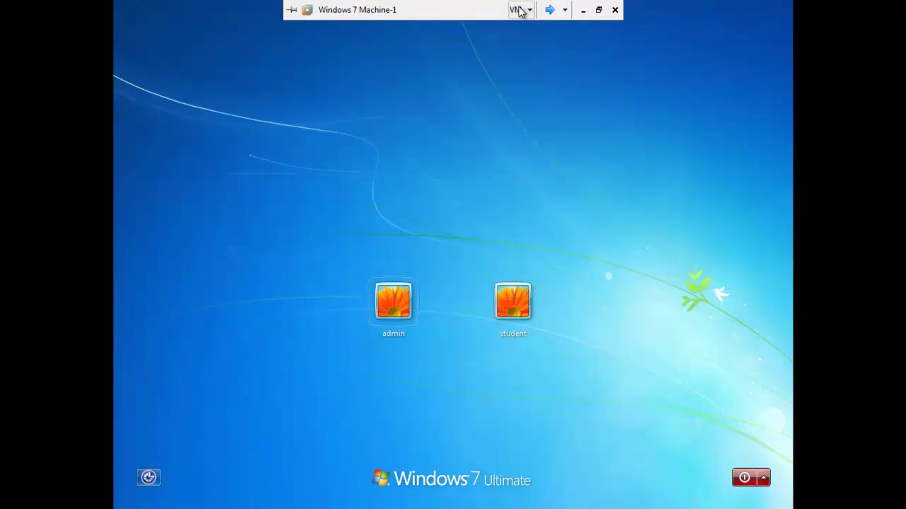
pyautogui.click(519, 10)
pyautogui.click(457, 329)
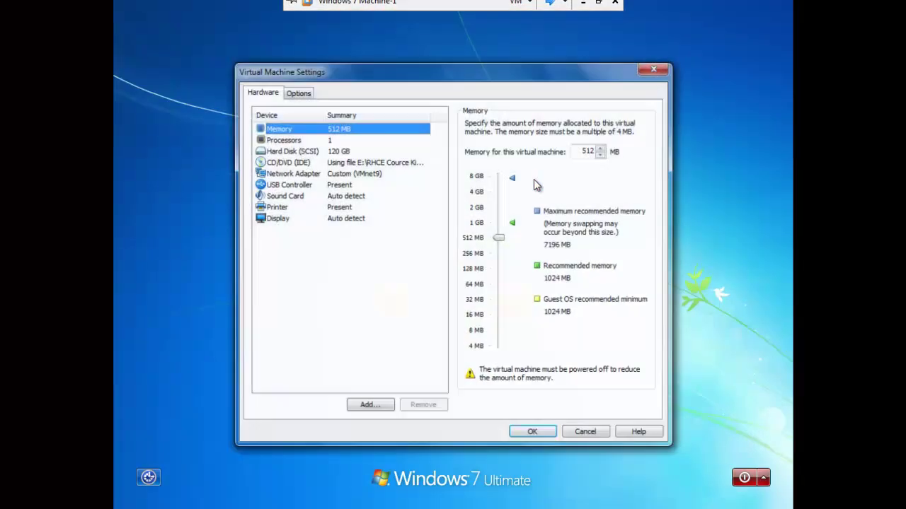
pyautogui.click(372, 175)
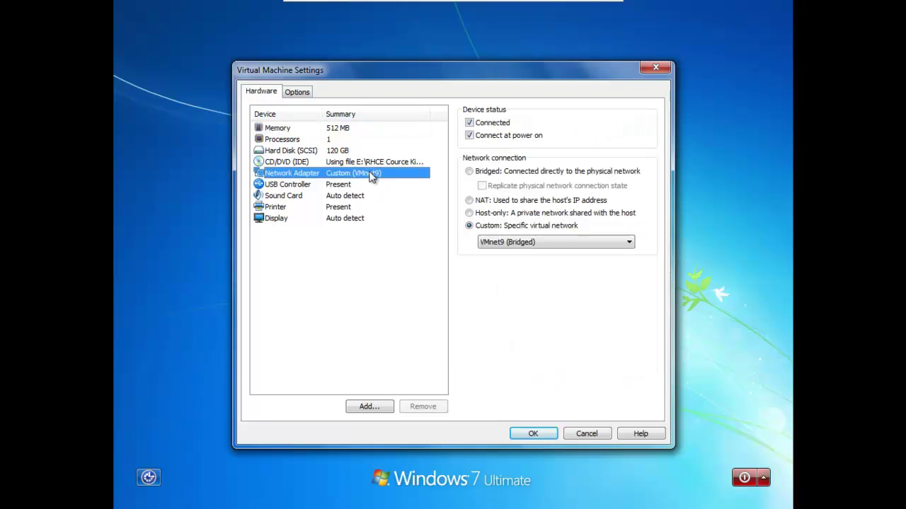
pyautogui.click(553, 242)
pyautogui.click(553, 242)
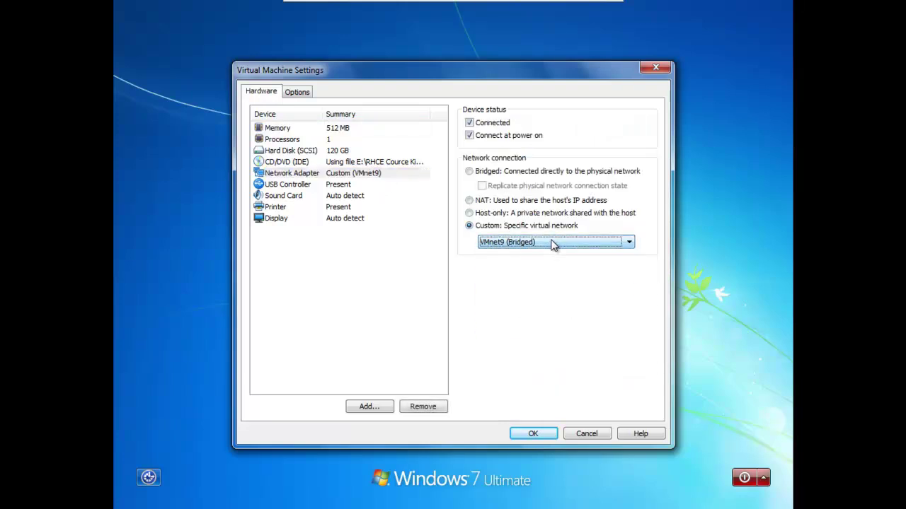
pyautogui.click(533, 434)
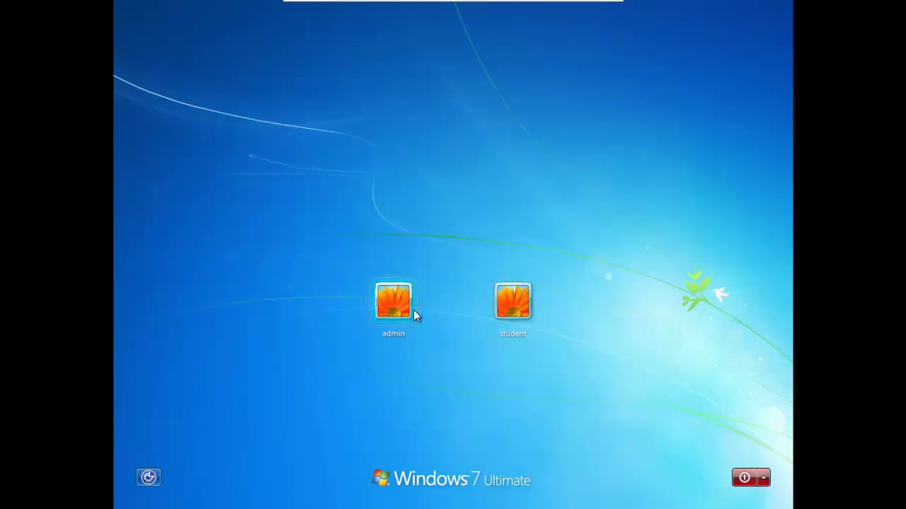
# Log on to the Windows 7 guest with the admin account and its password.
pyautogui.click(413, 310)
pyautogui.write('123')
pyautogui.press('Return')
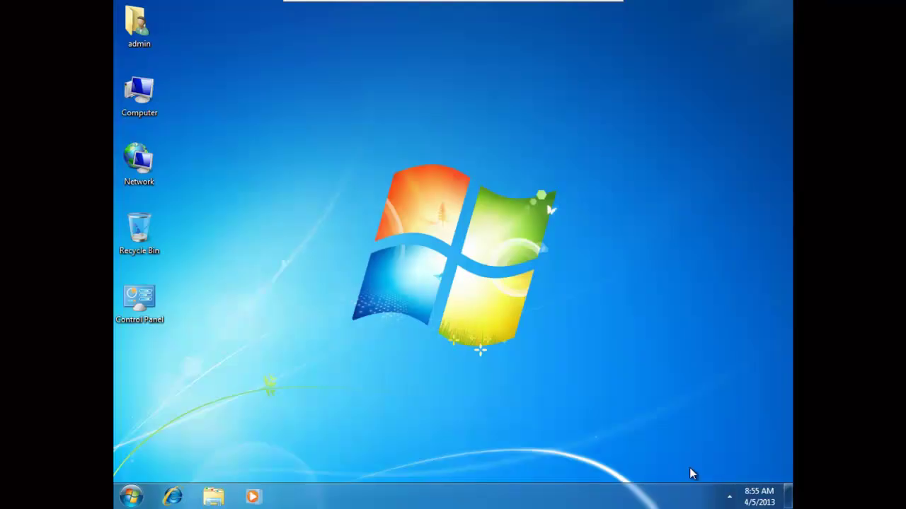
# Refresh the Windows 7 desktop, then open Network and Sharing Center from the tray network icon.
pyautogui.click(728, 496)
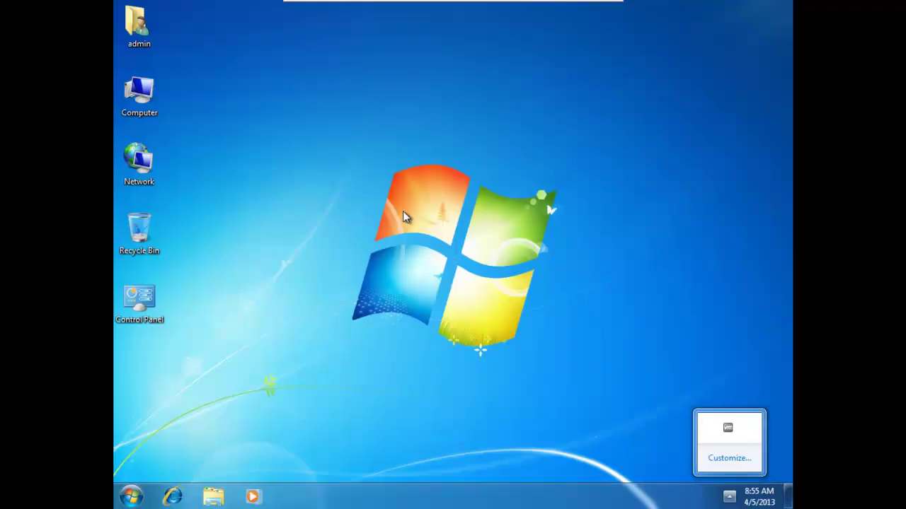
pyautogui.click(381, 174)
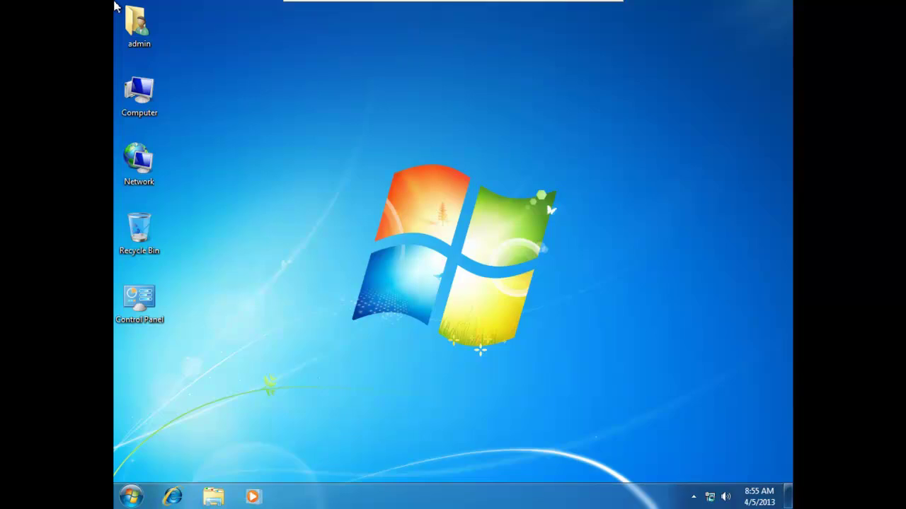
pyautogui.press('Menu')
pyautogui.press('Escape')
pyautogui.rightClick(427, 100)
pyautogui.click(466, 134)
pyautogui.rightClick(711, 498)
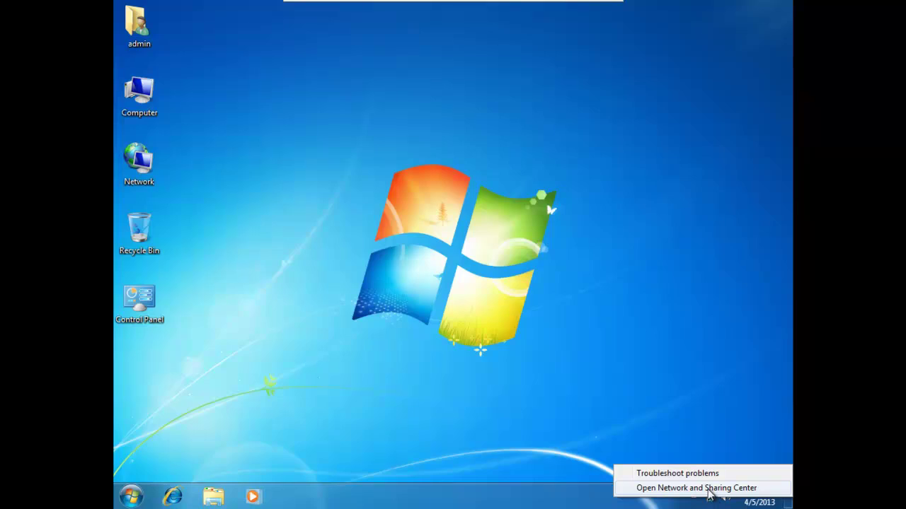
pyautogui.click(696, 488)
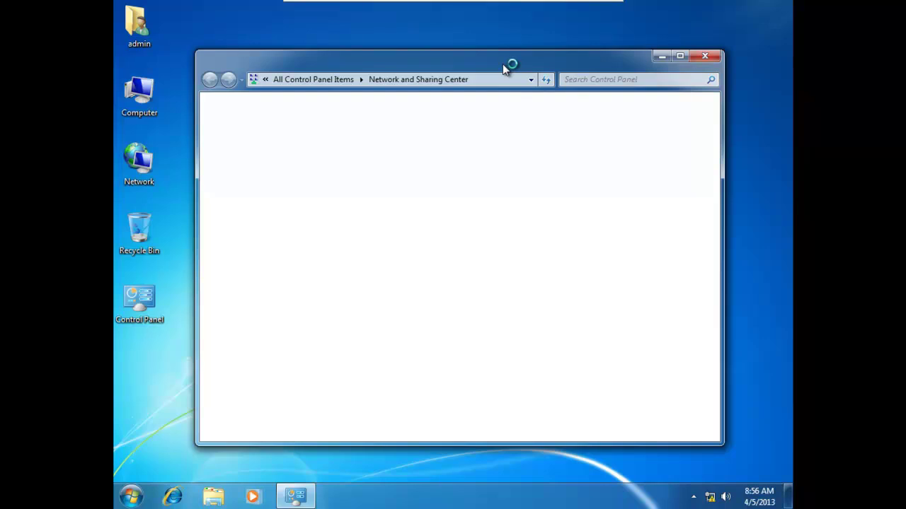
# Maximize Network and Sharing Center and open the Local Area Connection Properties dialog.
pyautogui.doubleClick(502, 64)
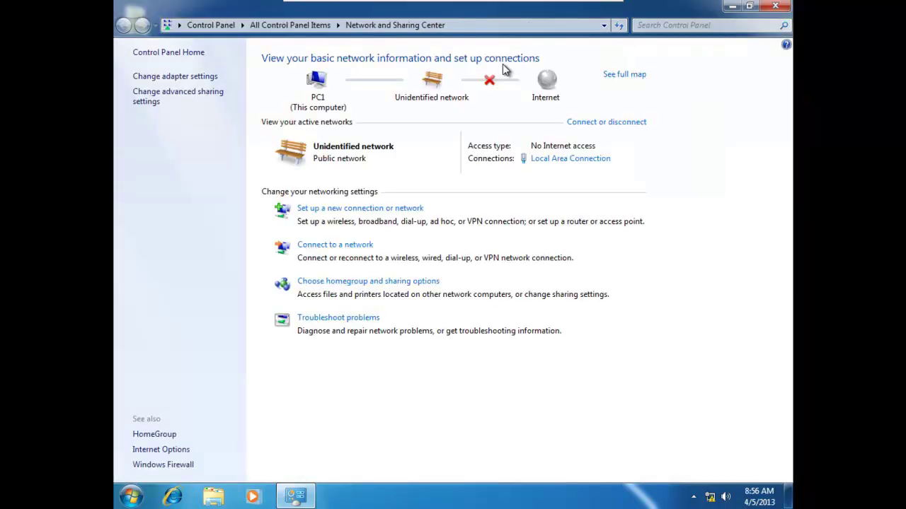
pyautogui.click(568, 163)
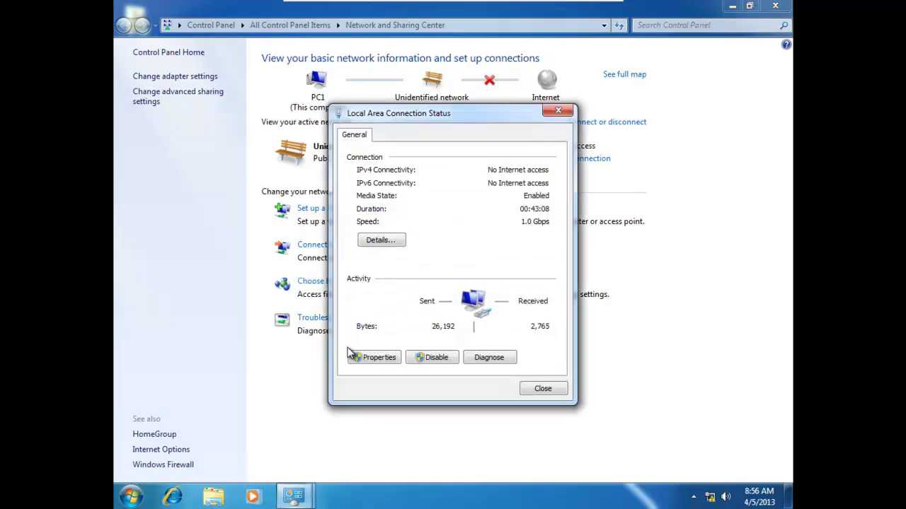
pyautogui.click(376, 359)
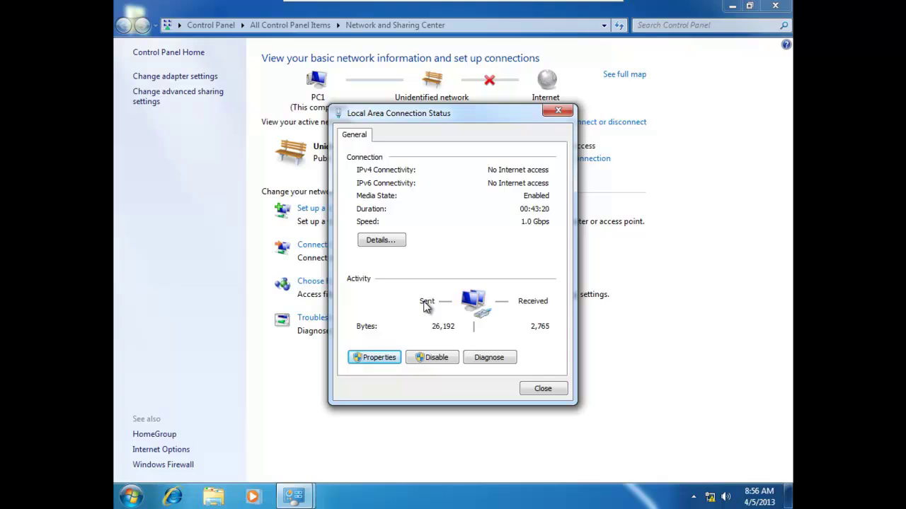
pyautogui.click(377, 357)
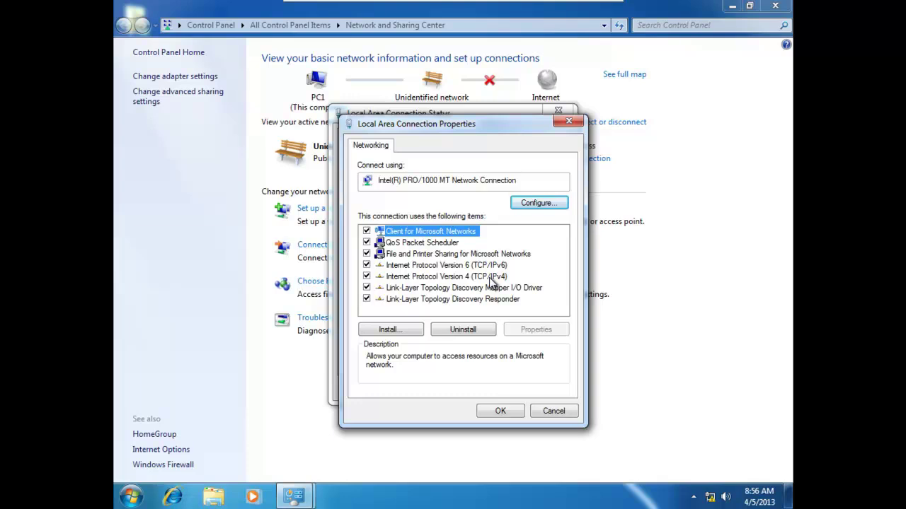
# Enter static IPv4 192.168.10.230, mask 255.255.255.0, gateway and DNS 192.168.10.254.
pyautogui.doubleClick(486, 277)
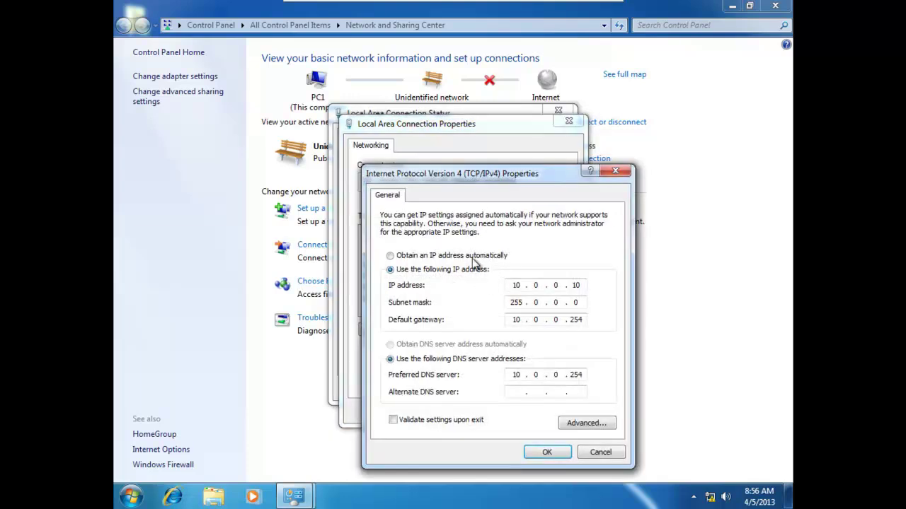
pyautogui.click(475, 255)
pyautogui.click(474, 273)
pyautogui.click(511, 285)
pyautogui.write('192 . 168 . 10 .')
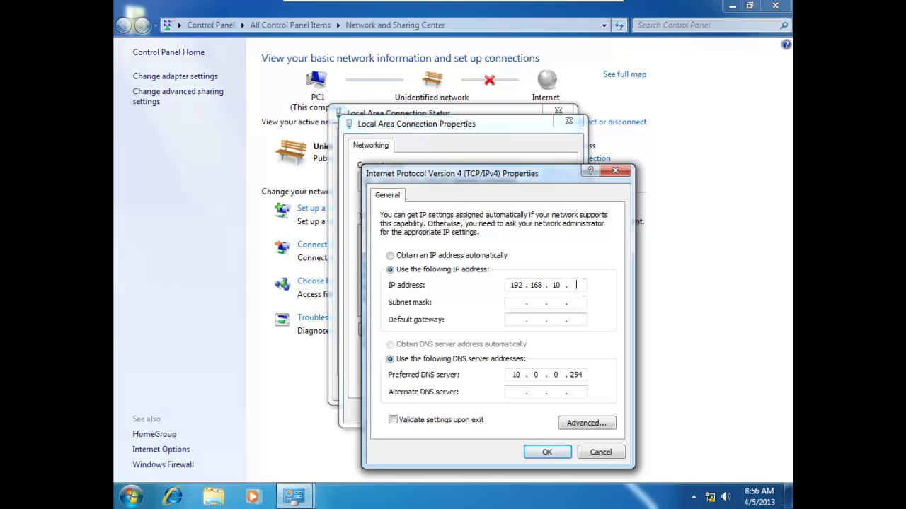
pyautogui.write('230')
pyautogui.press('Tab')
pyautogui.press('Tab')
pyautogui.write('192 . 168 . 10 . 254')
pyautogui.press('Tab')
pyautogui.press('Tab')
pyautogui.write('192 . 168 . ')
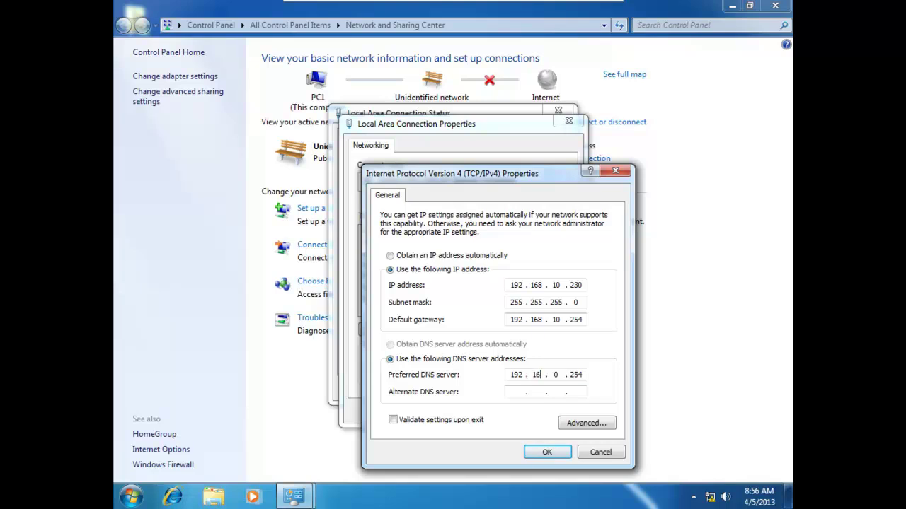
pyautogui.write('10 .')
# Apply the IPv4 settings and close the connection properties, status, and Network and Sharing Center windows.
pyautogui.click(563, 455)
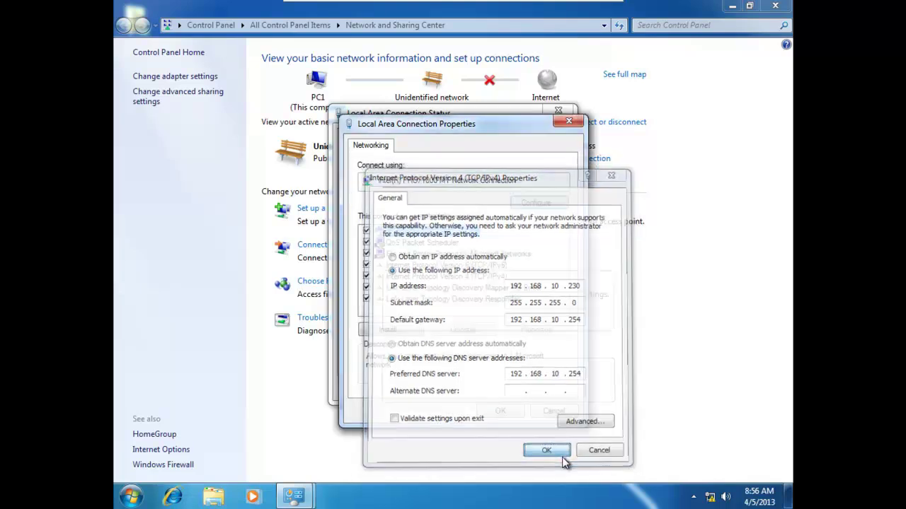
pyautogui.click(511, 412)
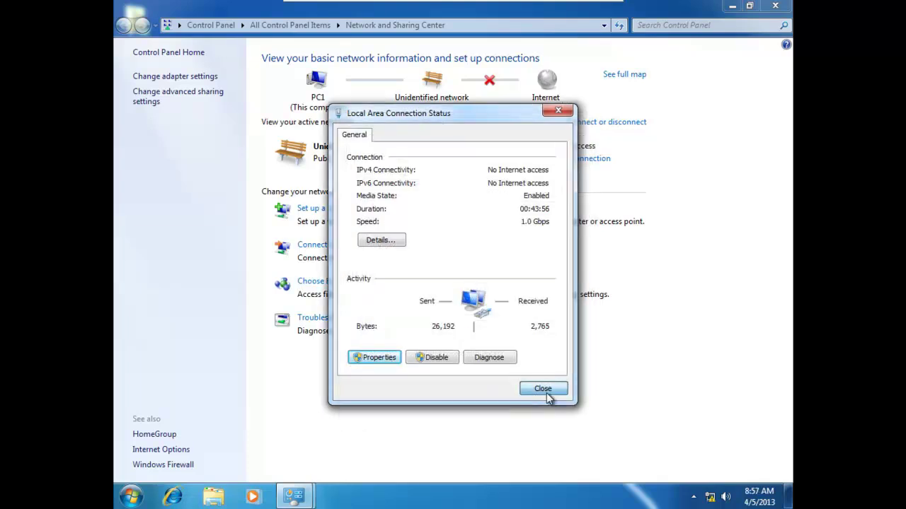
pyautogui.click(546, 393)
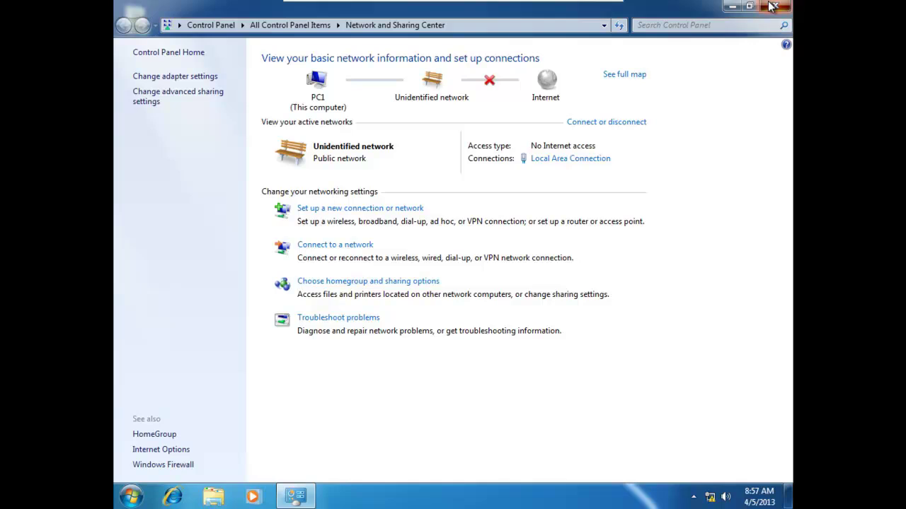
pyautogui.click(771, 7)
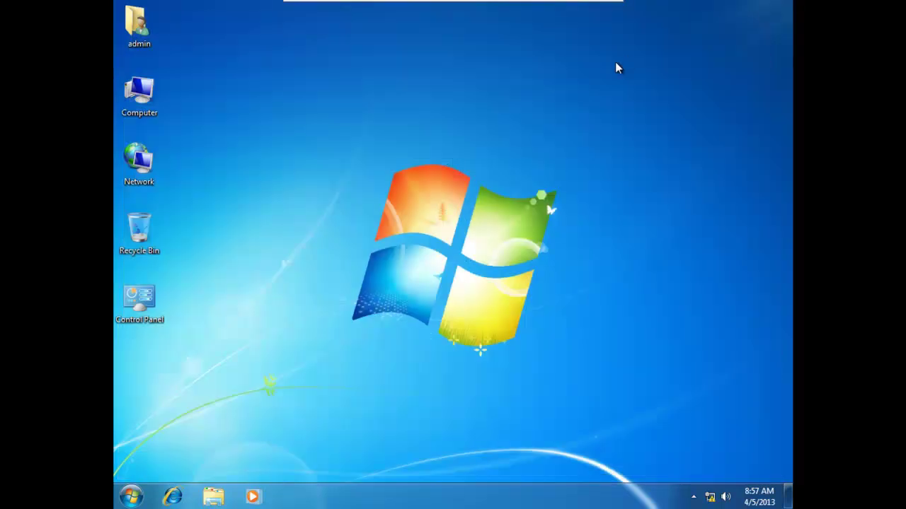
# Set the network location to Work network, then launch cmd from the Run box.
pyautogui.press('super+r')
pyautogui.press('End')
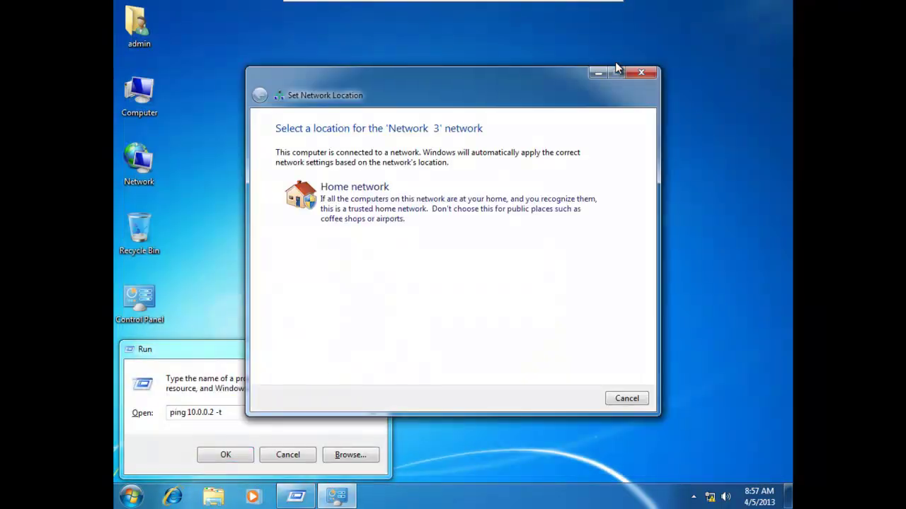
pyautogui.click(361, 258)
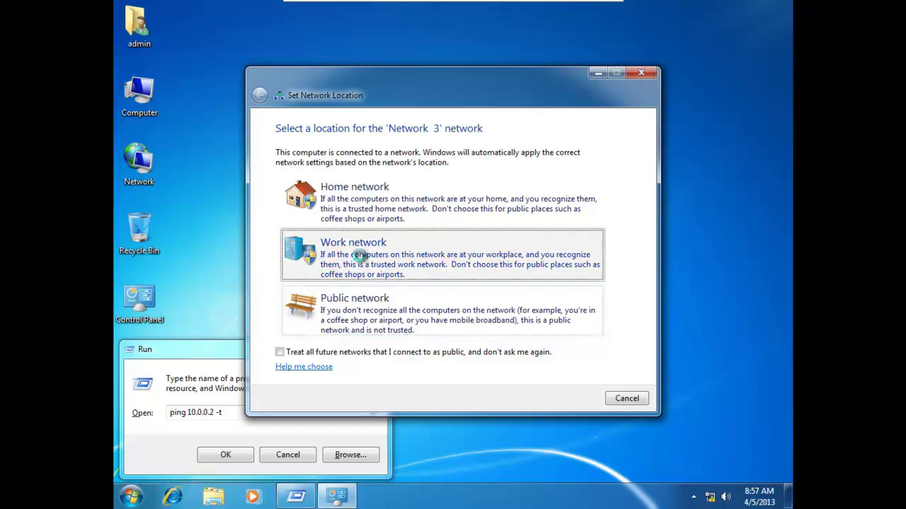
pyautogui.click(625, 399)
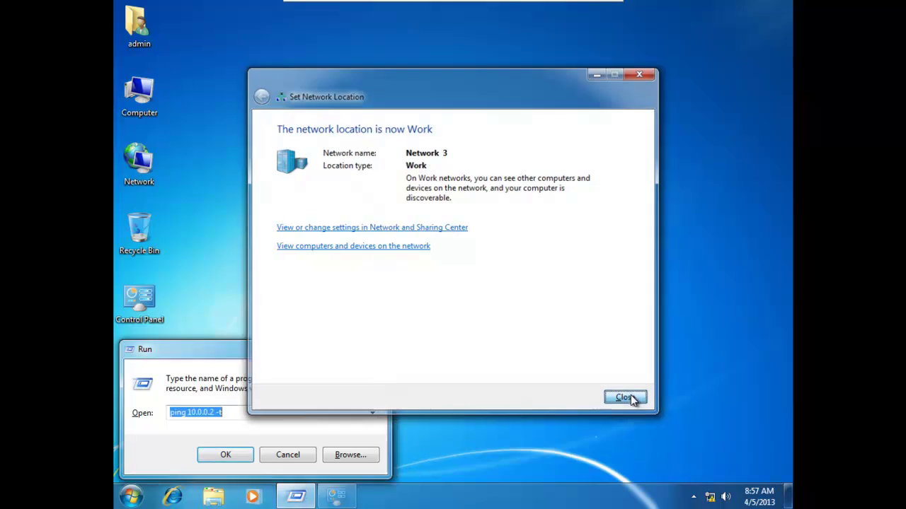
pyautogui.write('cmd')
pyautogui.press('Return')
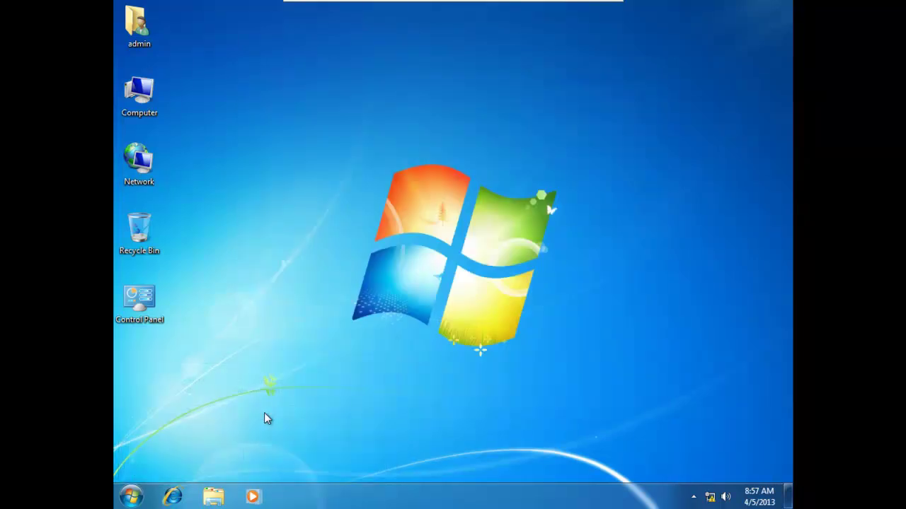
# Ping 192.168.10.100 and 192.168.10.254 from the command prompt, then close it.
pyautogui.write('pin')
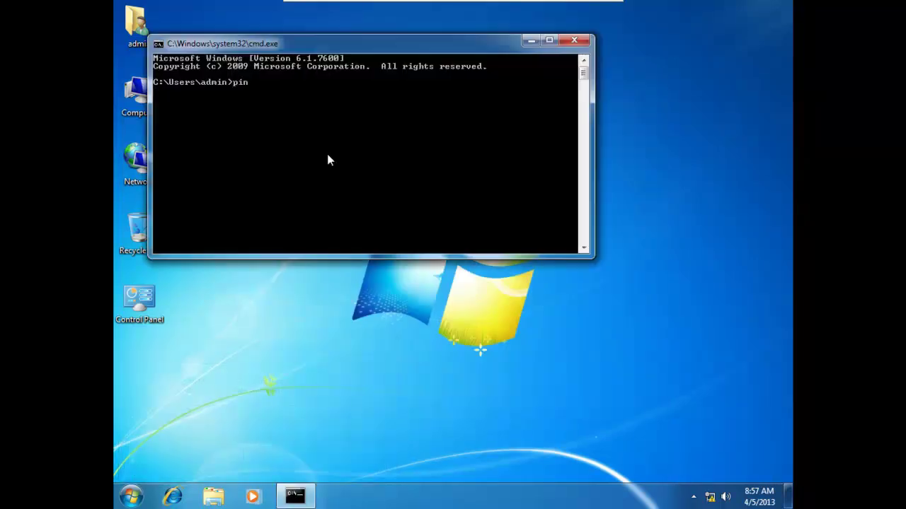
pyautogui.write('g 192.168.10.100')
pyautogui.press('Return')
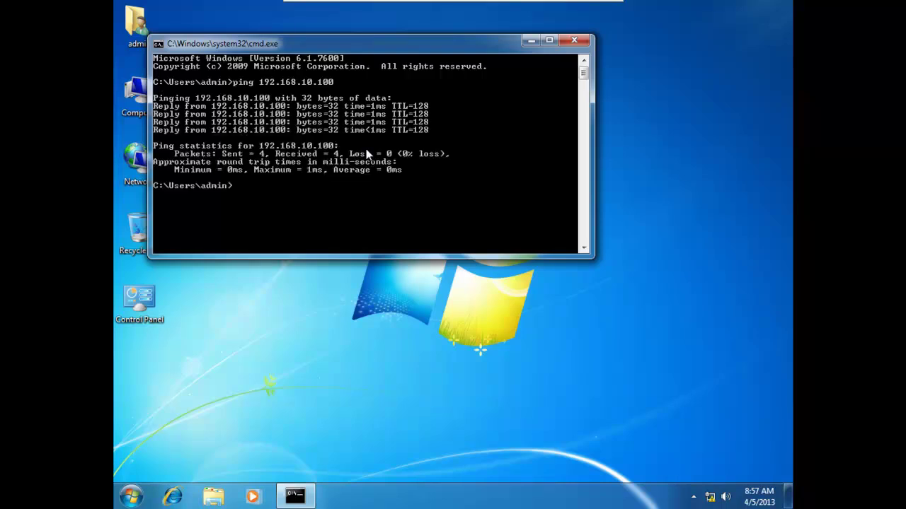
pyautogui.press('Up')
pyautogui.press('BackSpace')
pyautogui.press('BackSpace')
pyautogui.press('BackSpace')
pyautogui.write('254')
pyautogui.press('Return')
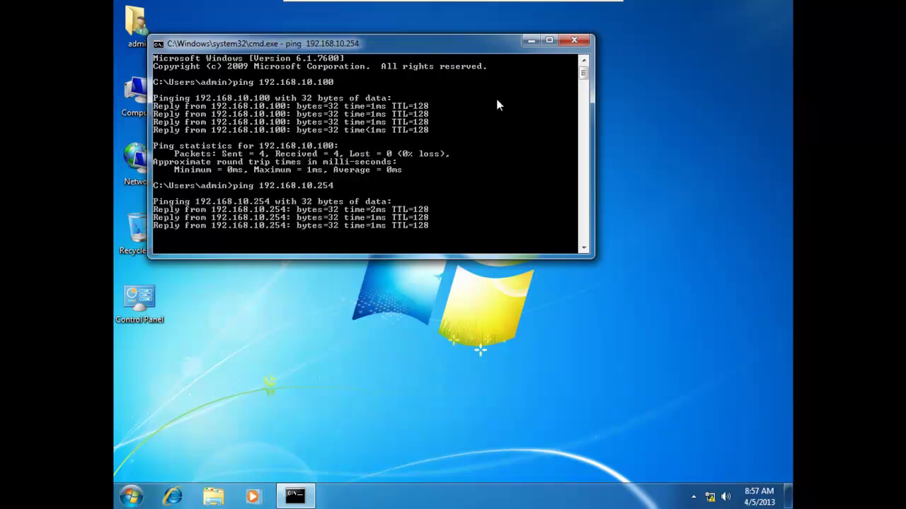
pyautogui.click(574, 40)
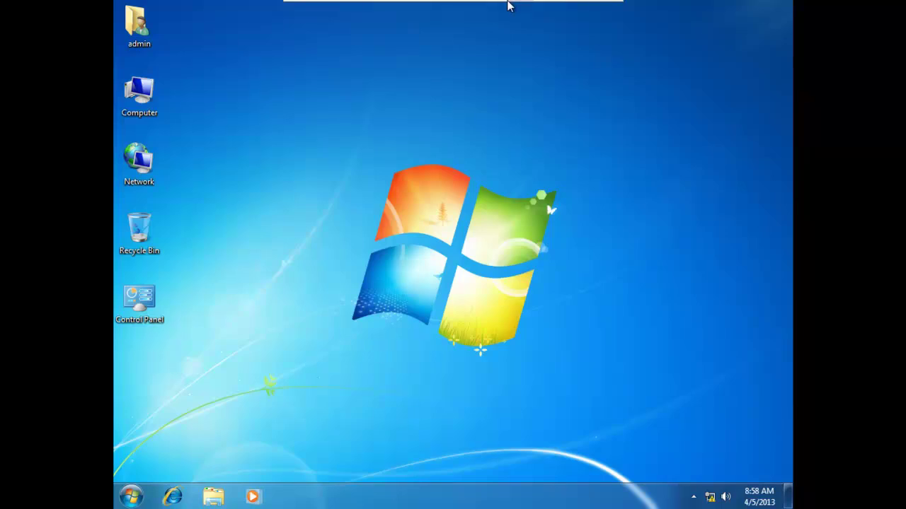
# Open Windows 7 Machine-1's Virtual Machine Settings at the CD/DVD (IDE) drive page.
pyautogui.click(529, 9)
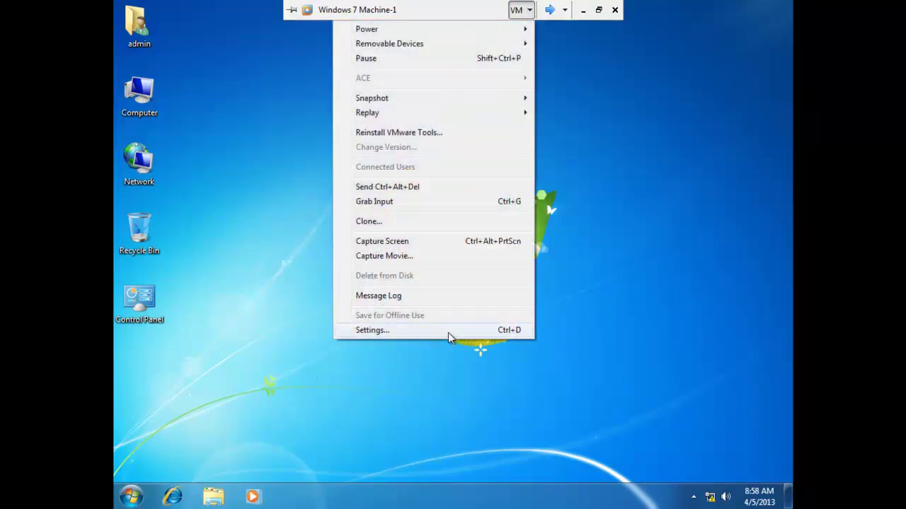
pyautogui.click(448, 333)
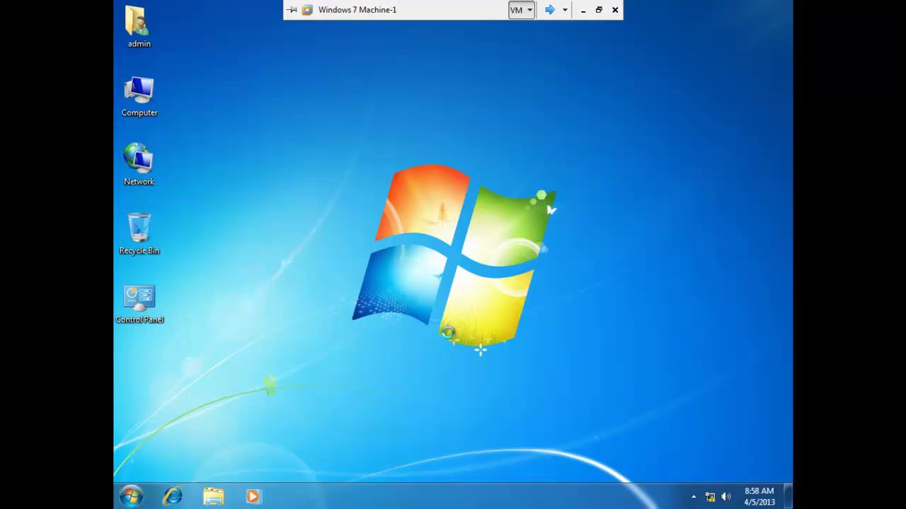
pyautogui.hotkey('ctrl', 'd')
pyautogui.click(401, 162)
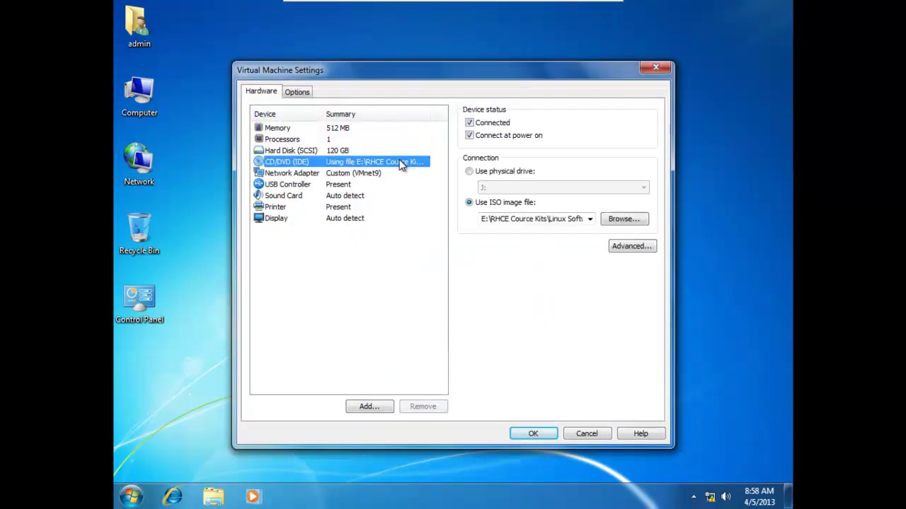
# Mount RSAT_6.1_x86 from E:\MCITP Cource Kits\MCITP Tools Kits\RSAT as the VM's CD/DVD image.
pyautogui.click(637, 224)
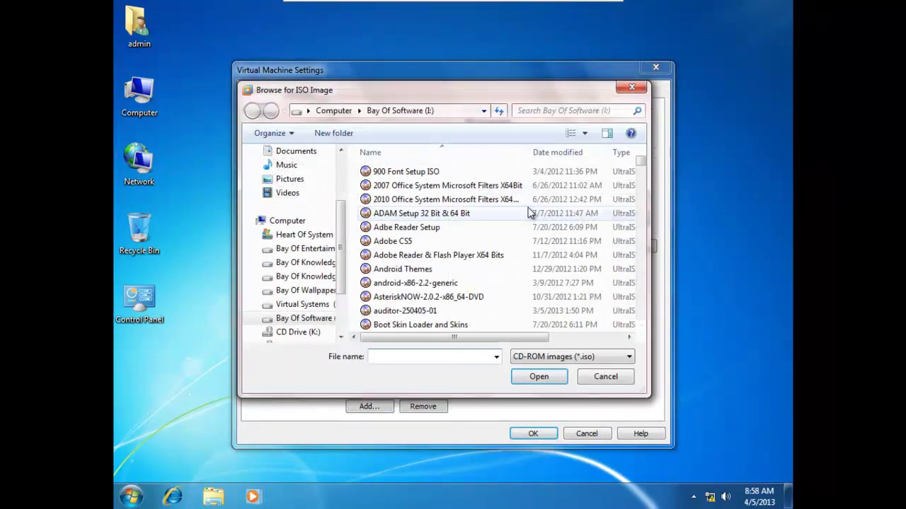
pyautogui.click(418, 240)
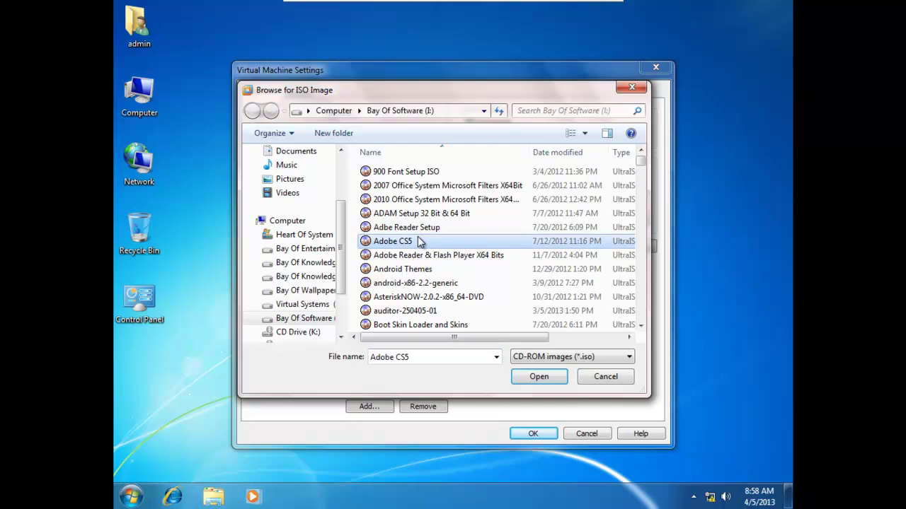
pyautogui.click(311, 262)
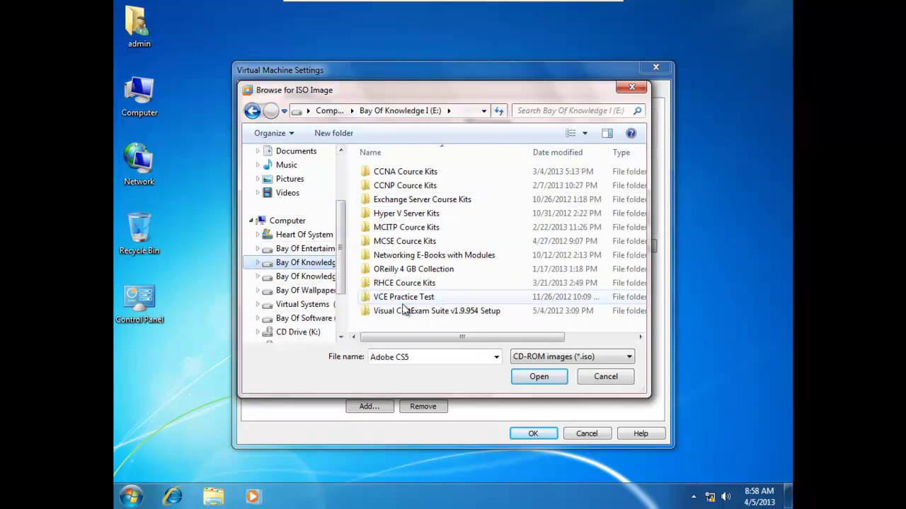
pyautogui.doubleClick(413, 228)
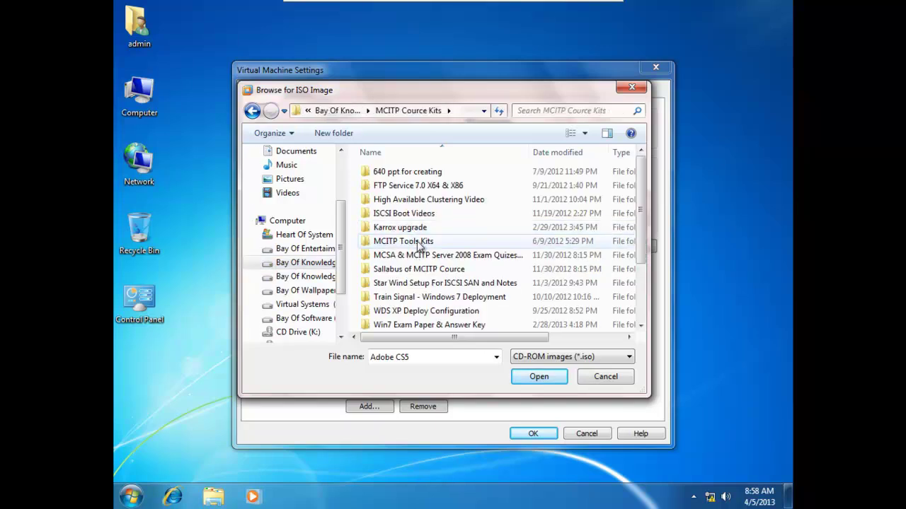
pyautogui.doubleClick(410, 242)
pyautogui.doubleClick(386, 273)
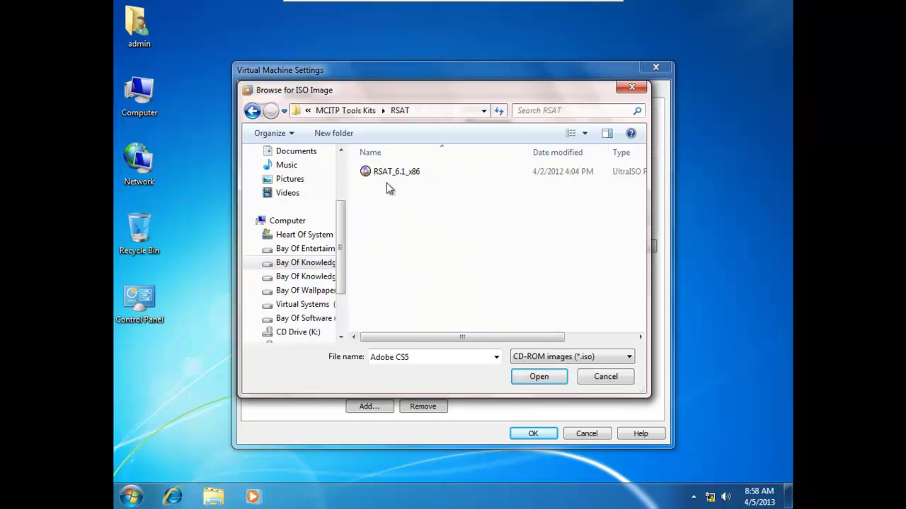
pyautogui.doubleClick(386, 171)
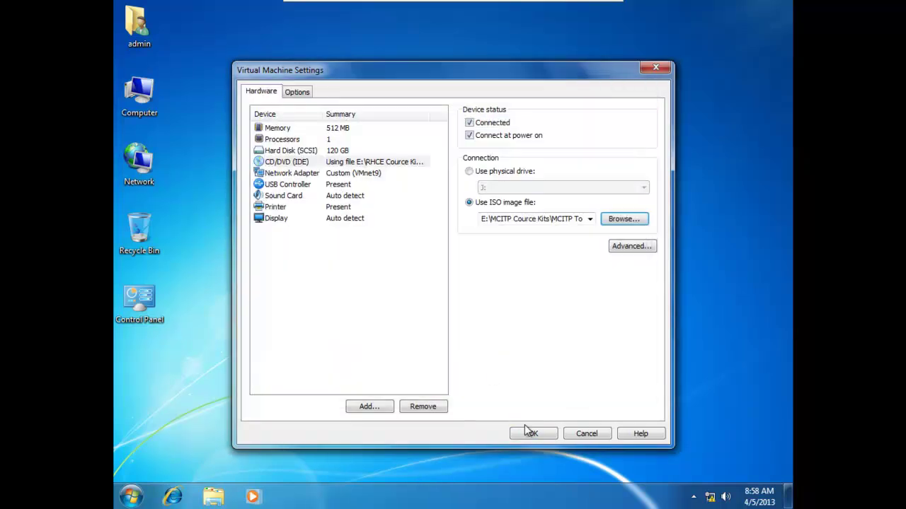
pyautogui.click(533, 434)
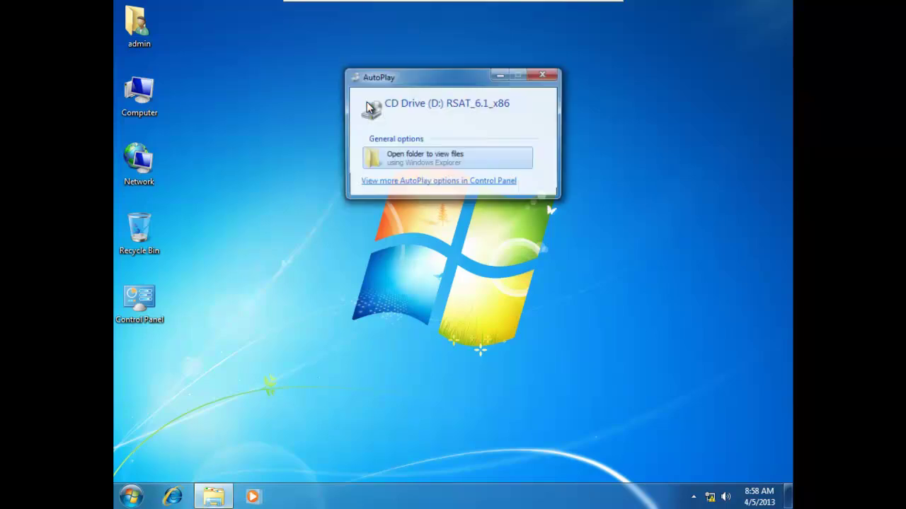
# From the RSAT disc's files, run the Windows6.1-KB958830-x86-RefreshPkg package and minimize Explorer.
pyautogui.click(409, 159)
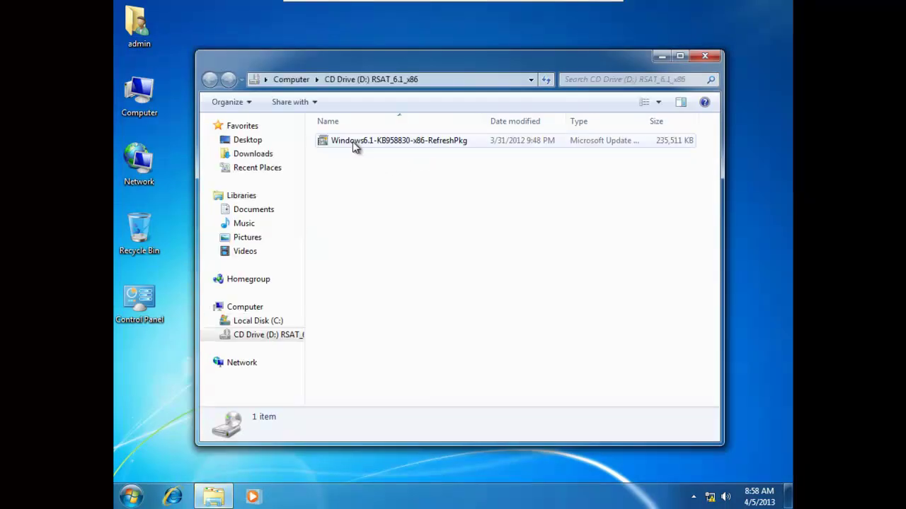
pyautogui.doubleClick(353, 142)
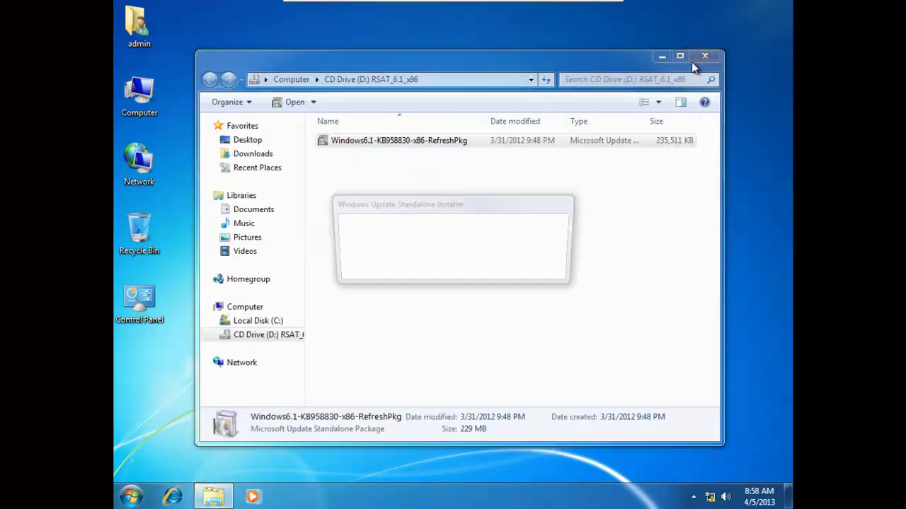
pyautogui.click(662, 57)
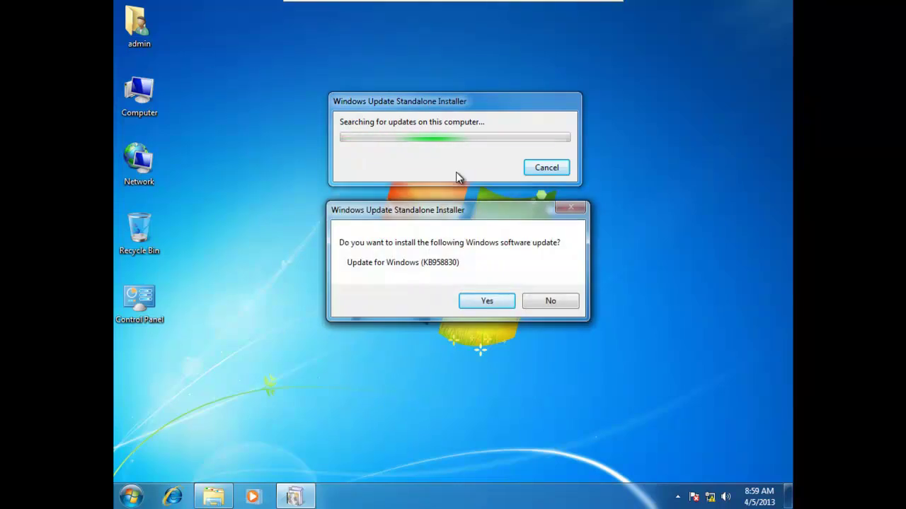
# Confirm Yes to install Update for Windows (KB958830).
pyautogui.click(487, 301)
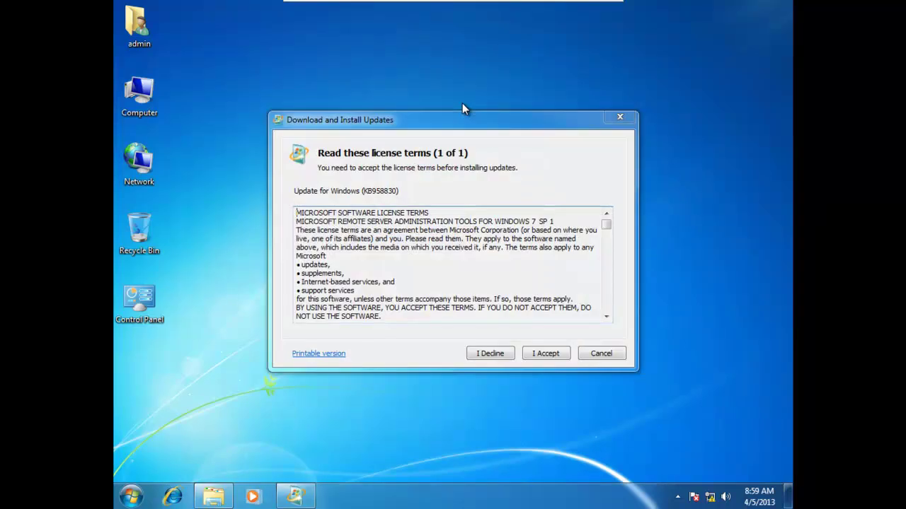
# Accept the KB958830 license terms with I Accept.
pyautogui.click(545, 354)
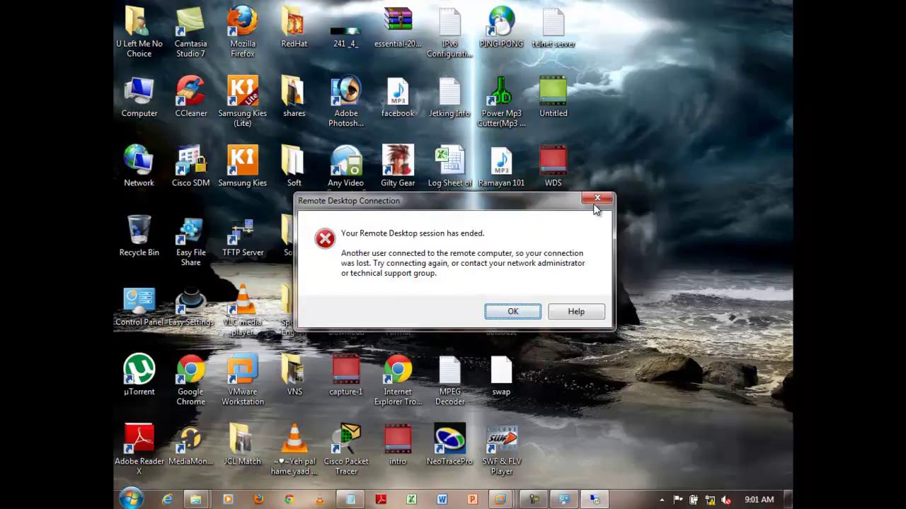
# Dismiss the session-ended error, reconnect to 192.168.10.100 with the Administrator password, then disconnect the session.
pyautogui.click(597, 198)
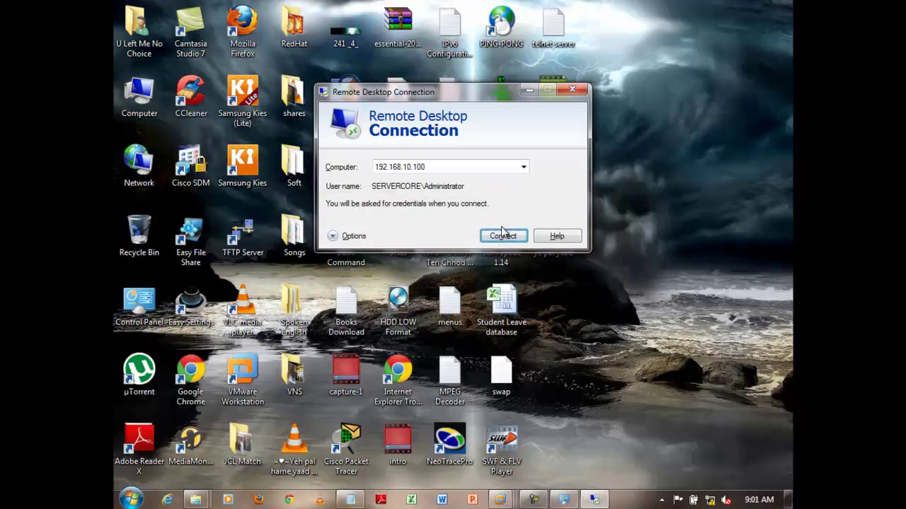
pyautogui.click(505, 237)
pyautogui.click(469, 146)
pyautogui.write('1234567890')
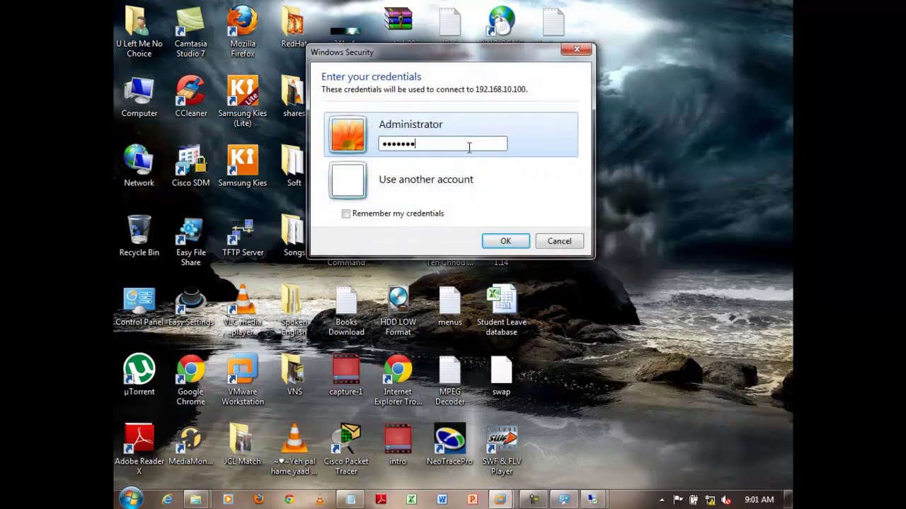
pyautogui.press('Return')
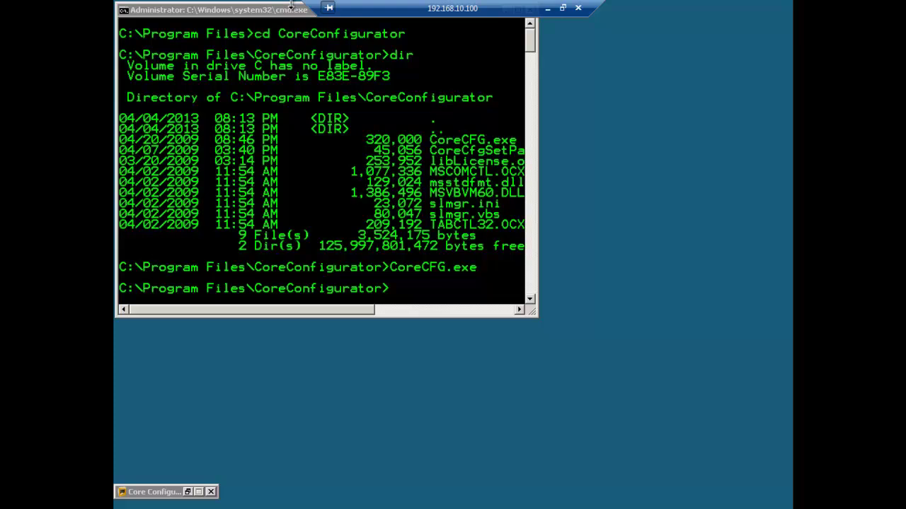
pyautogui.click(578, 8)
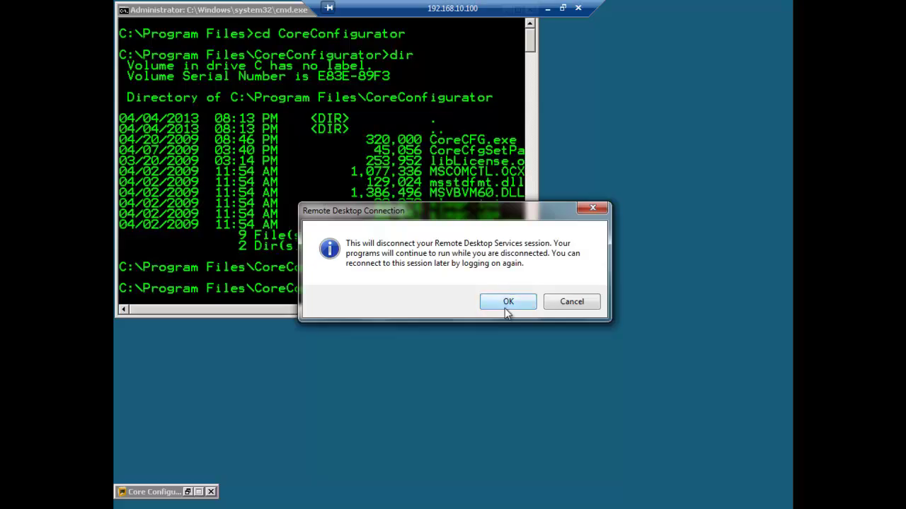
pyautogui.click(507, 304)
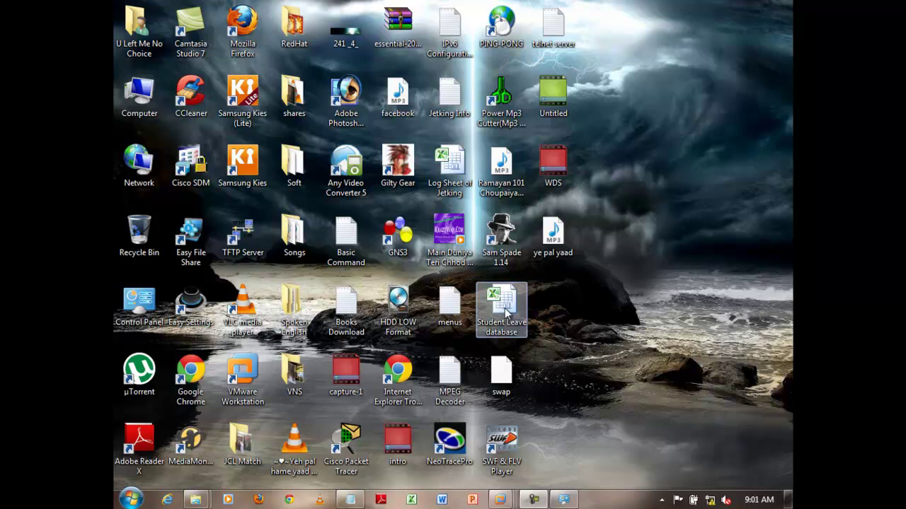
# Bring up Windows 7 Machine-1, reposition the update installer, glance at the host, then return to the VM.
pyautogui.moveTo(504, 499)
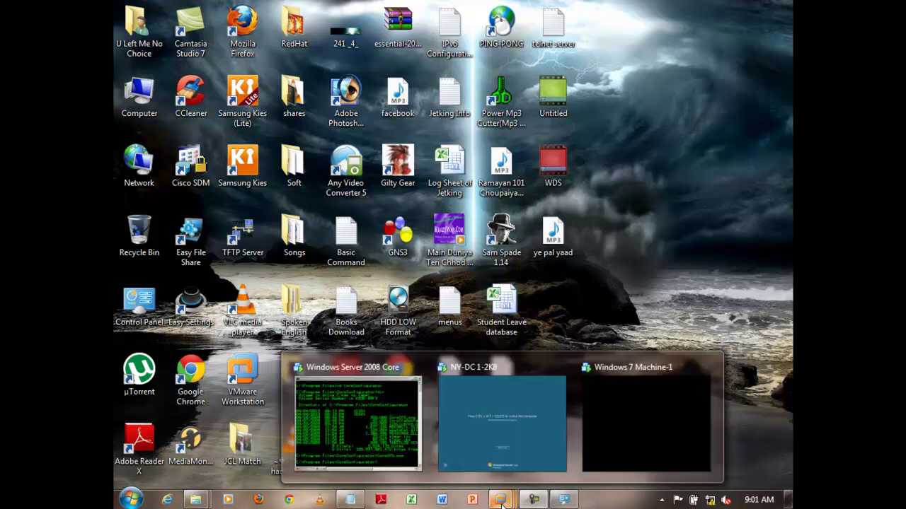
pyautogui.click(643, 409)
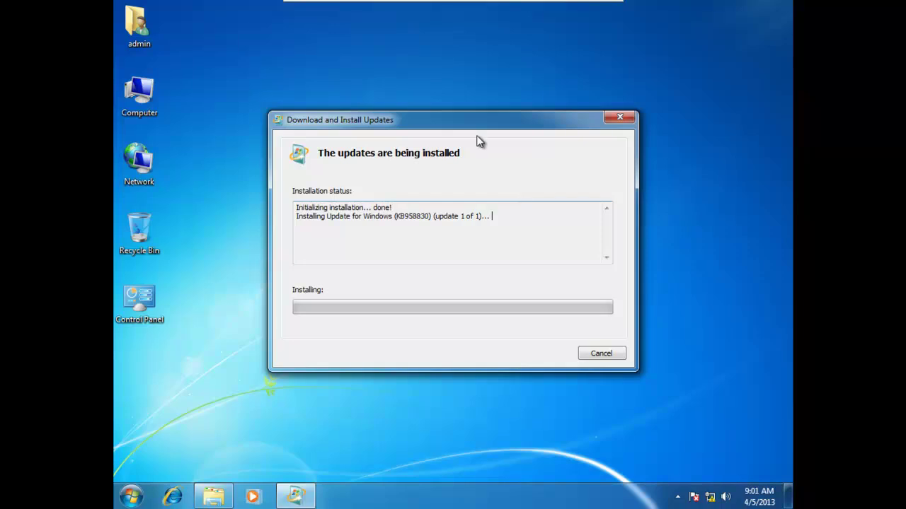
pyautogui.moveTo(479, 127); pyautogui.dragTo(498, 92)
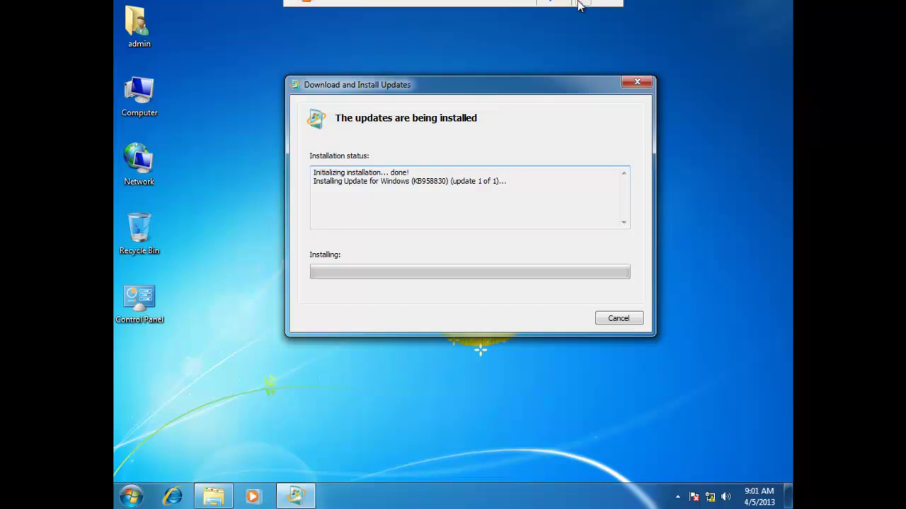
pyautogui.click(578, 9)
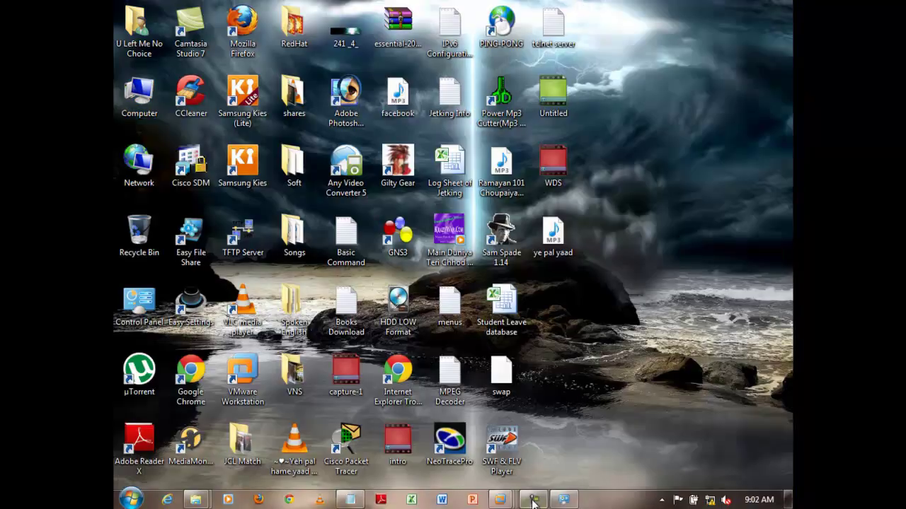
pyautogui.moveTo(532, 498)
pyautogui.click(562, 470)
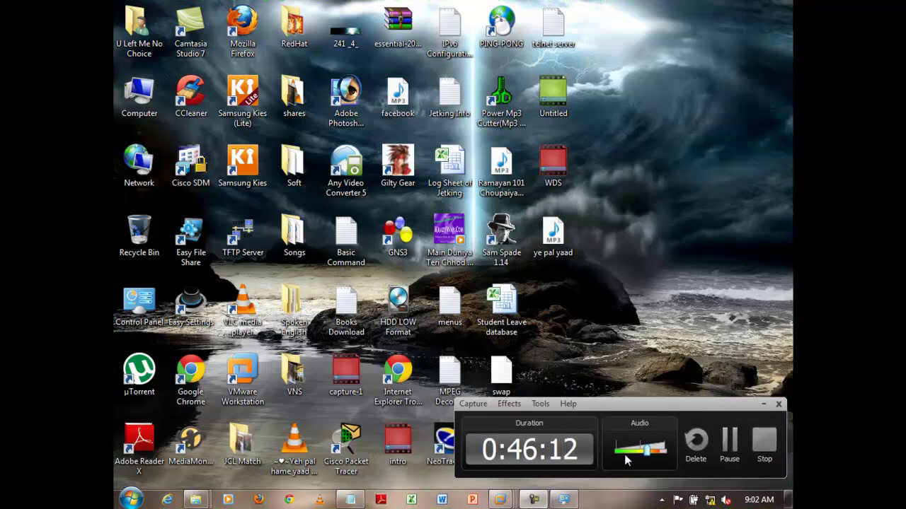
pyautogui.click(734, 446)
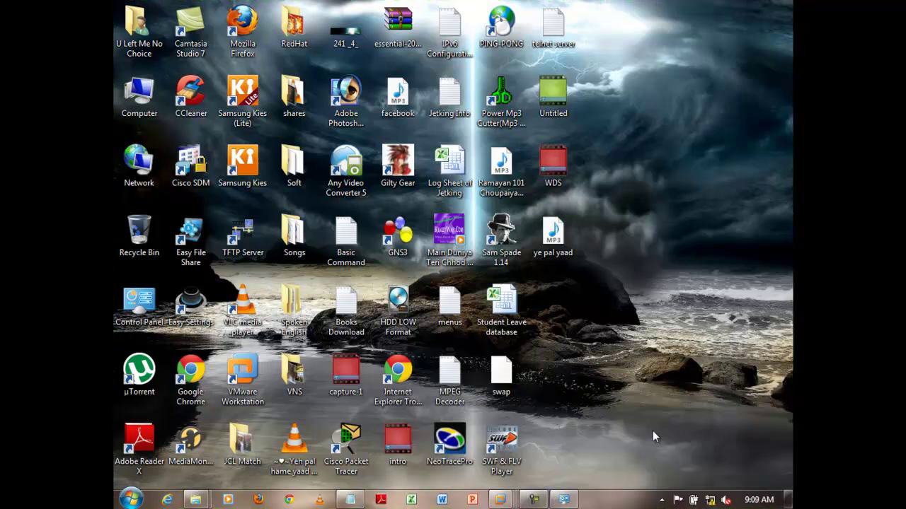
pyautogui.moveTo(500, 500)
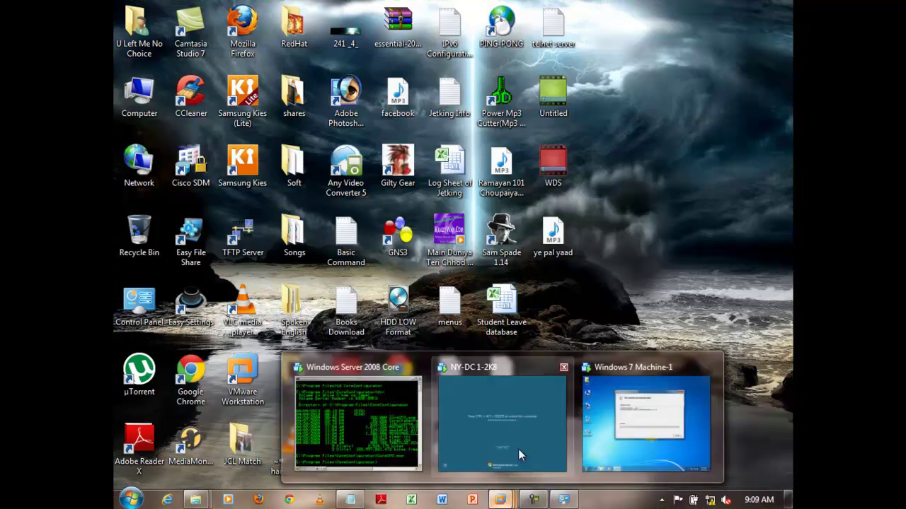
pyautogui.click(629, 420)
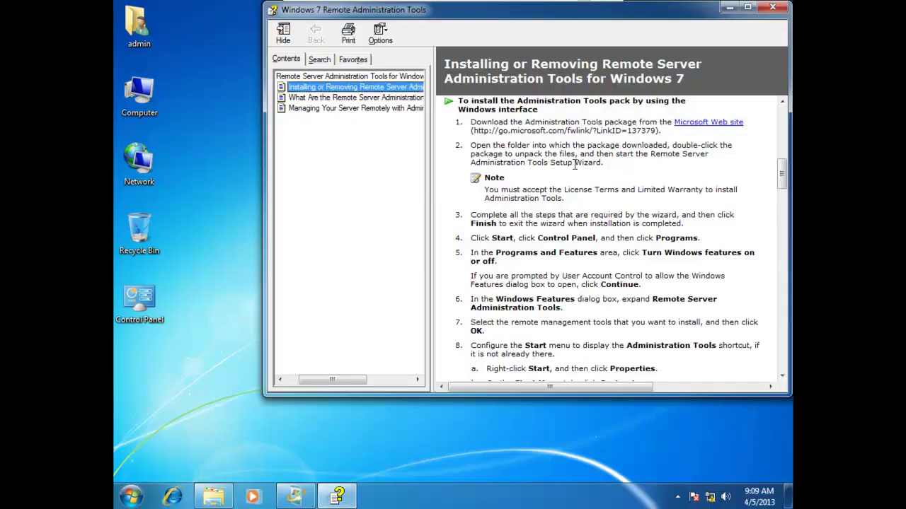
# Close the KB958830 Installation complete dialog, review the RSAT help's Control Panel steps, then close the help.
pyautogui.click(730, 7)
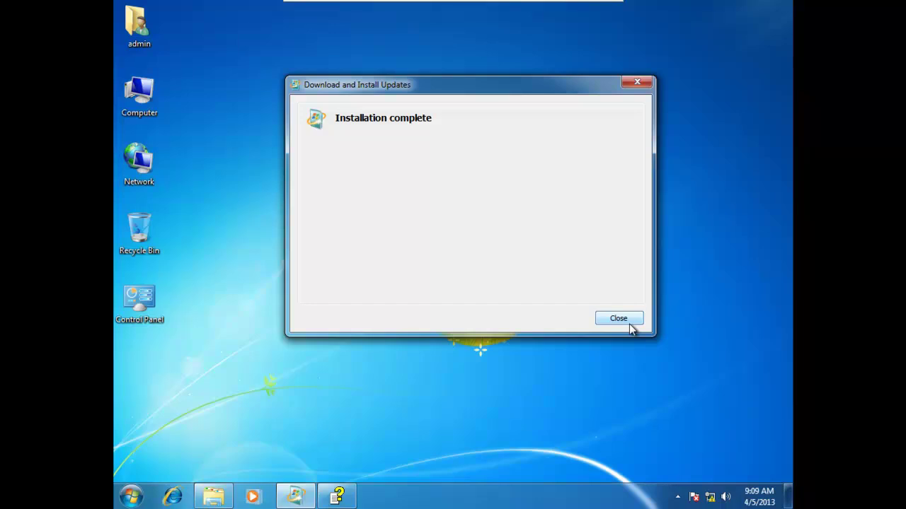
pyautogui.click(619, 320)
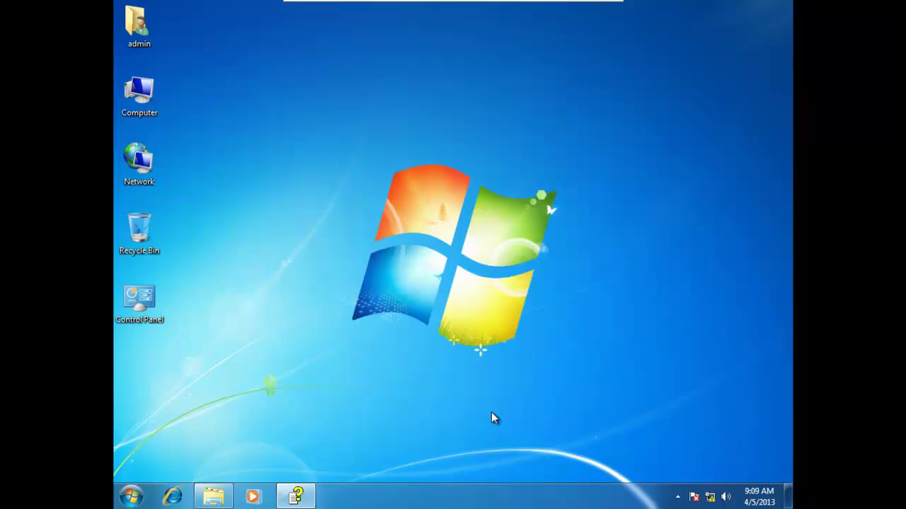
pyautogui.click(292, 501)
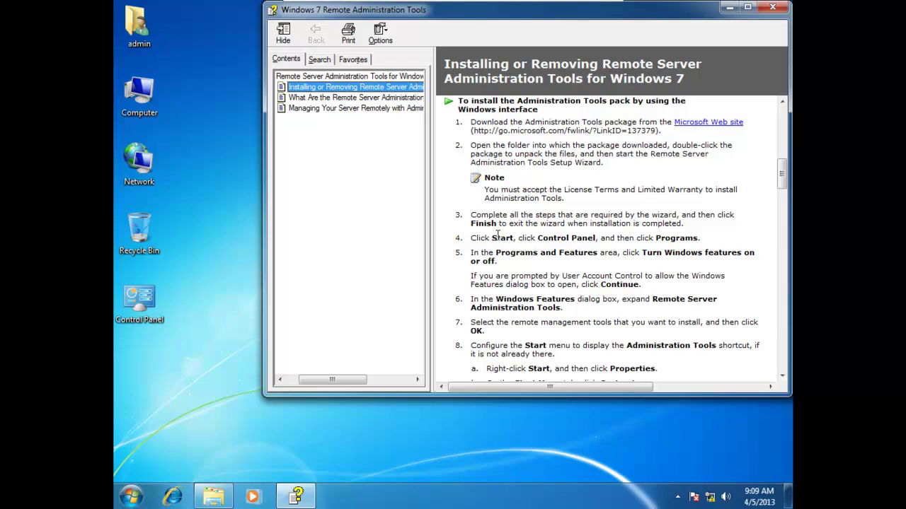
pyautogui.moveTo(498, 238); pyautogui.dragTo(560, 250)
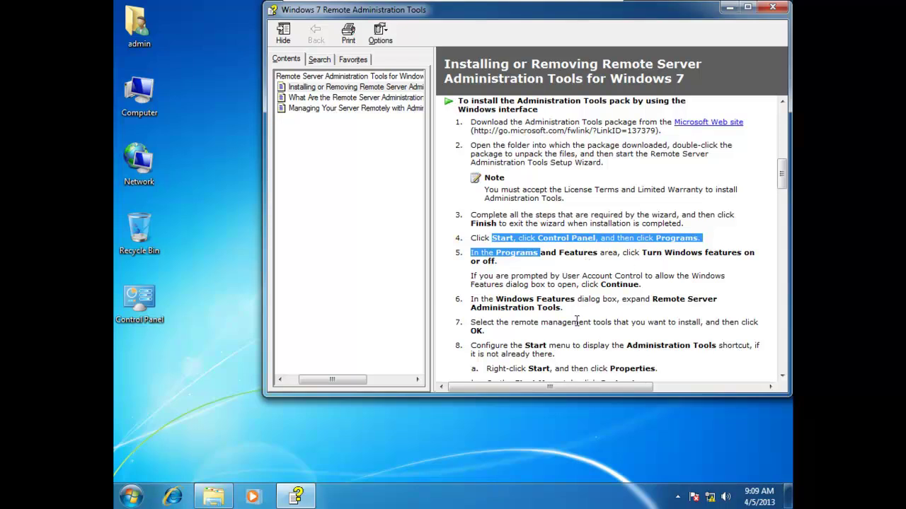
pyautogui.click(766, 8)
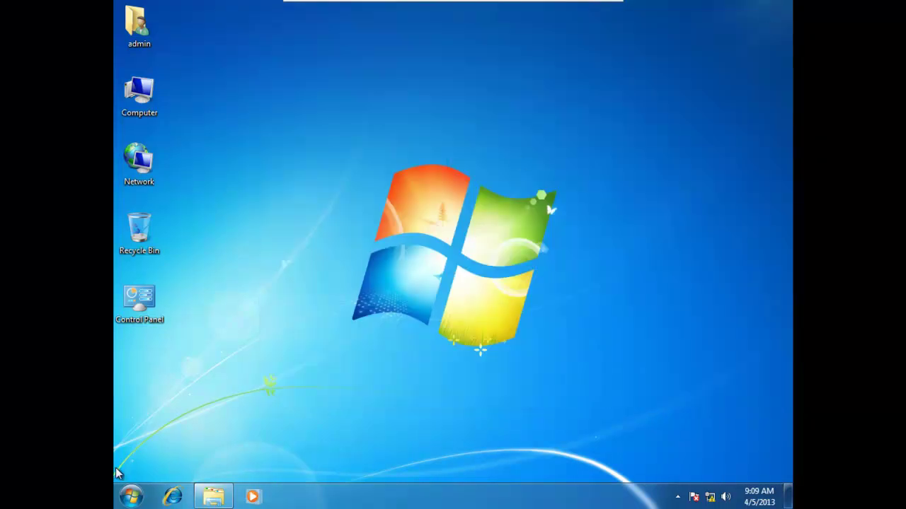
# Go through Control Panel > Programs and Features to Windows Features and maximize its dialog.
pyautogui.click(120, 494)
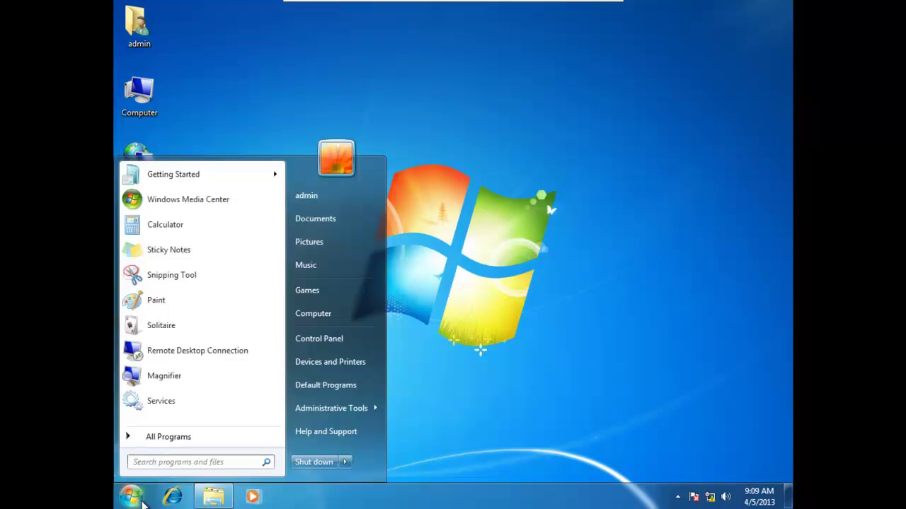
pyautogui.click(343, 344)
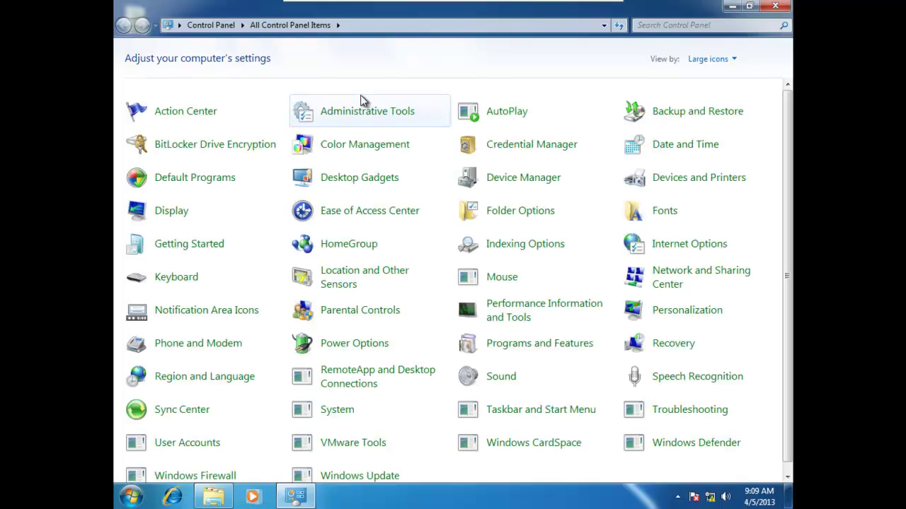
pyautogui.click(559, 348)
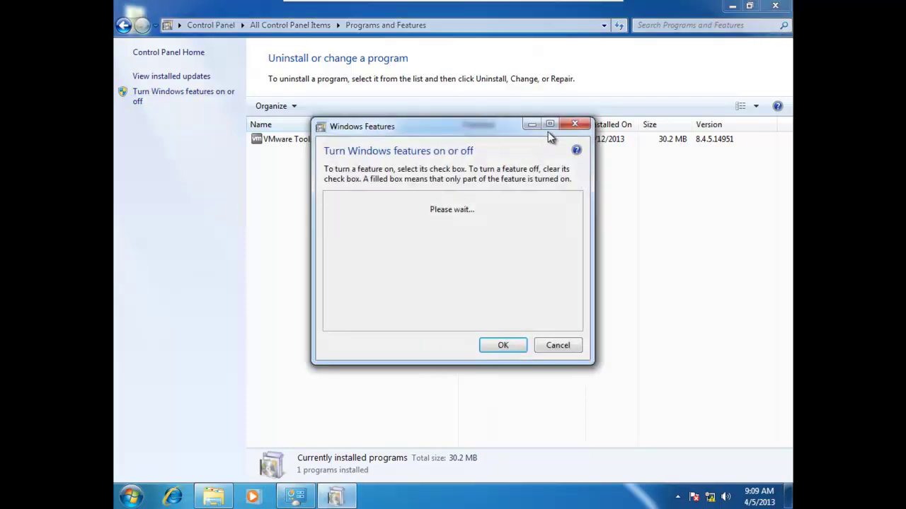
pyautogui.click(550, 126)
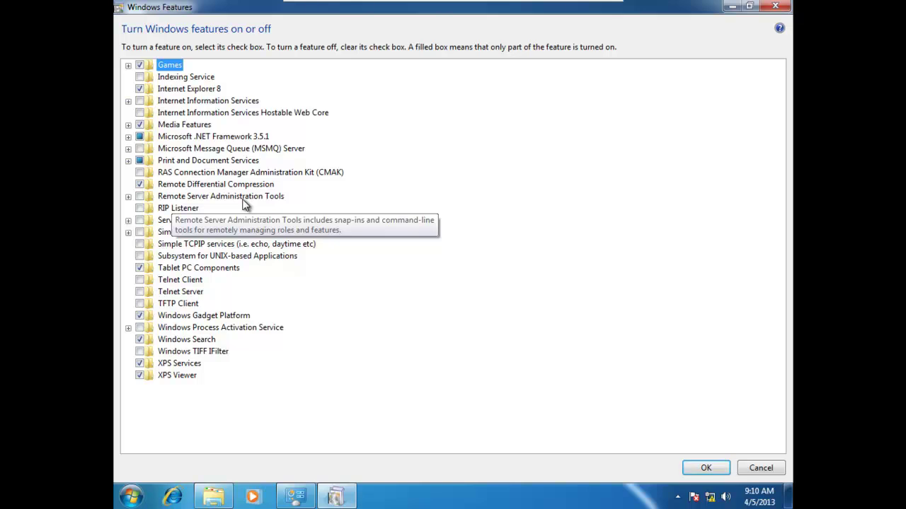
# Check DHCP Server Tools under Remote Server Administration Tools > Role Administration Tools and confirm with OK.
pyautogui.click(129, 197)
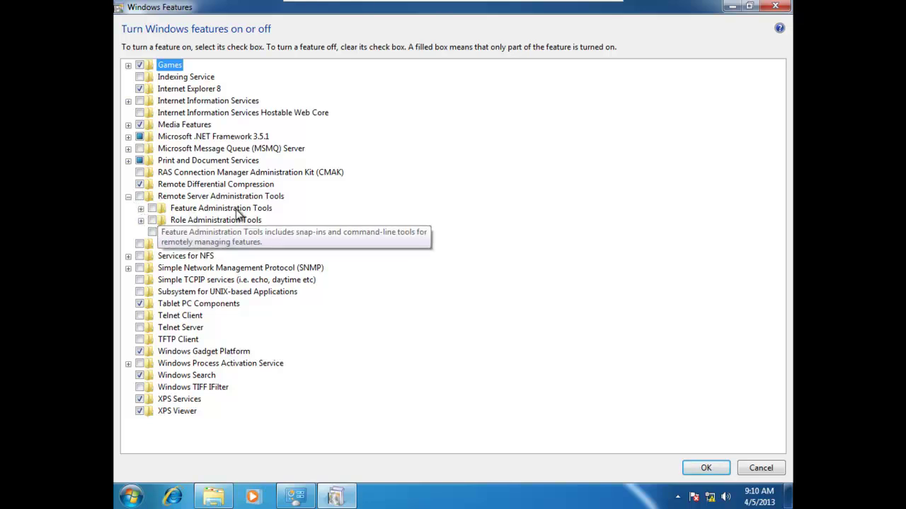
pyautogui.click(141, 220)
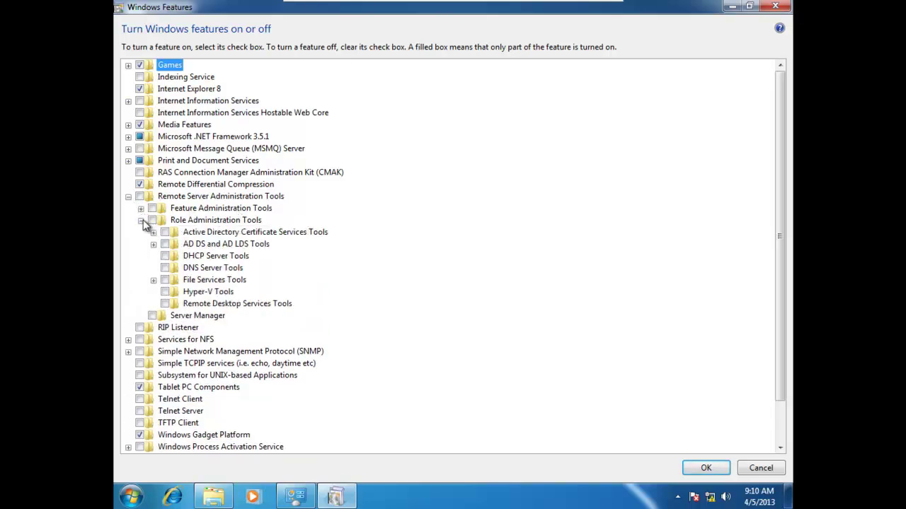
pyautogui.click(165, 256)
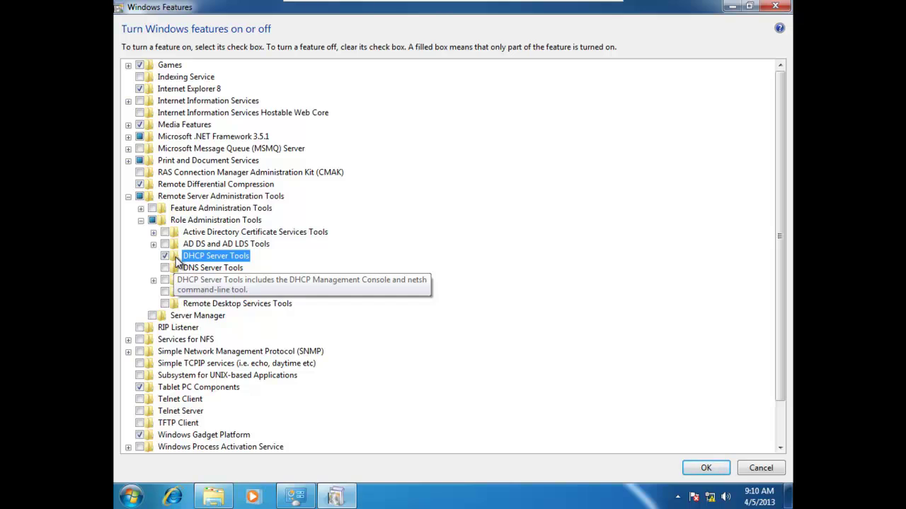
pyautogui.click(706, 468)
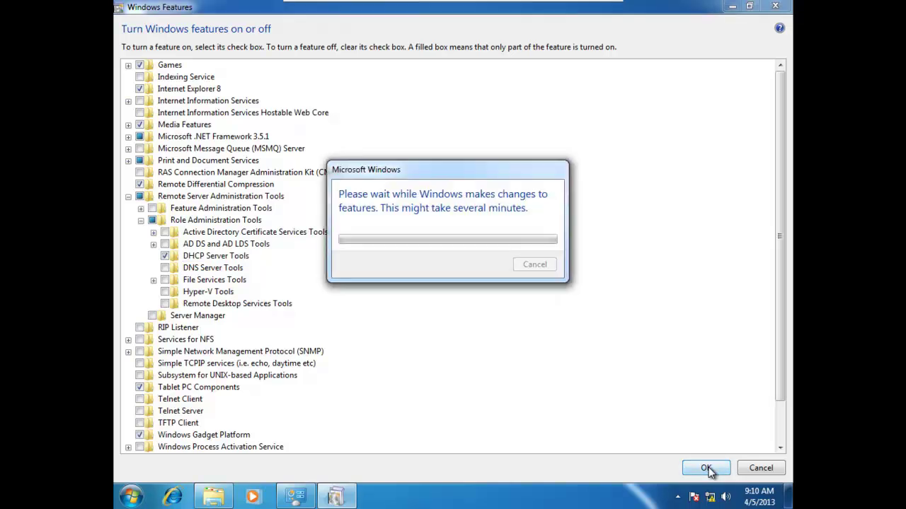